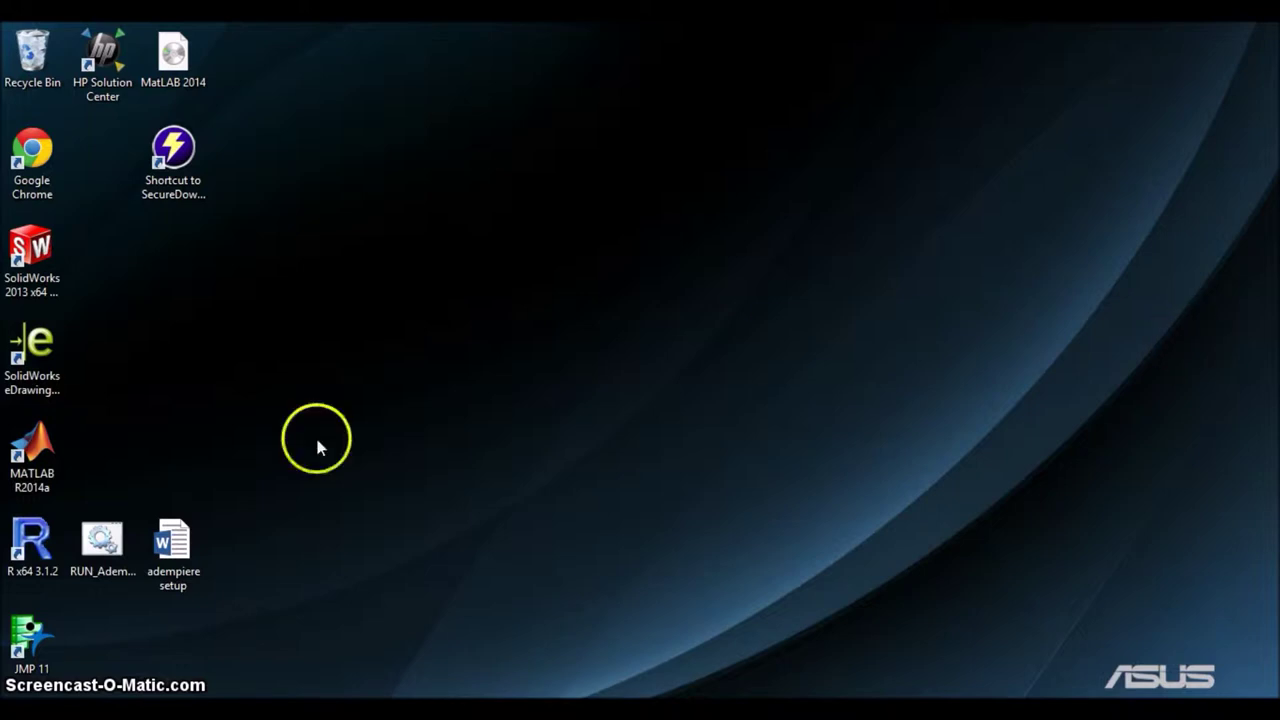
- Launch ADempiere with RUN_Adempiere and log in as the System administrator
left_click(113, 543)
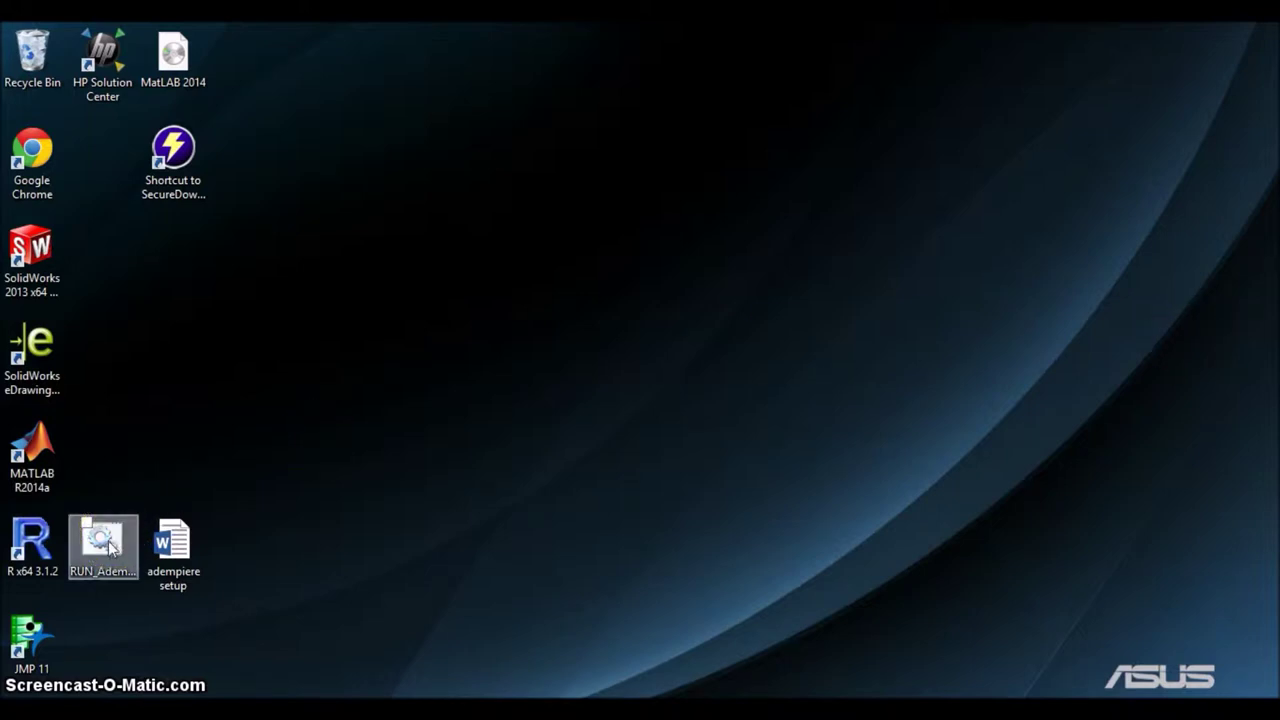
double_click(110, 546)
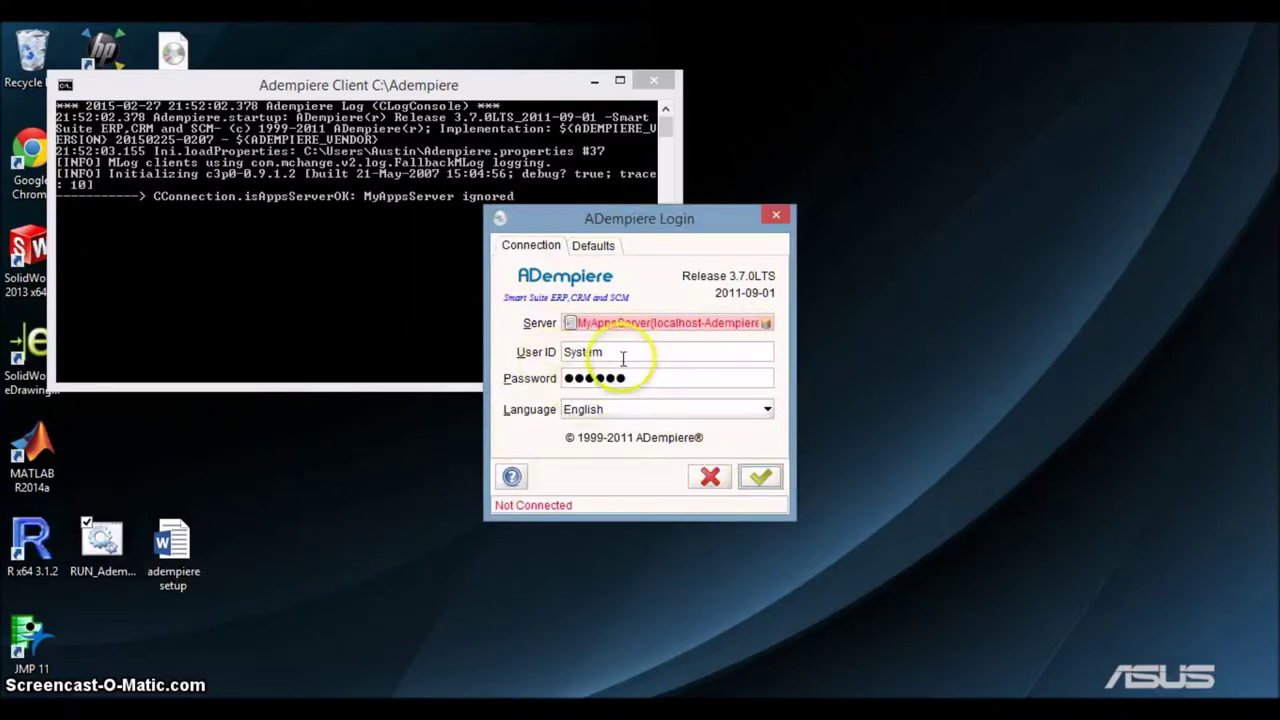
left_click(760, 477)
left_click(760, 477)
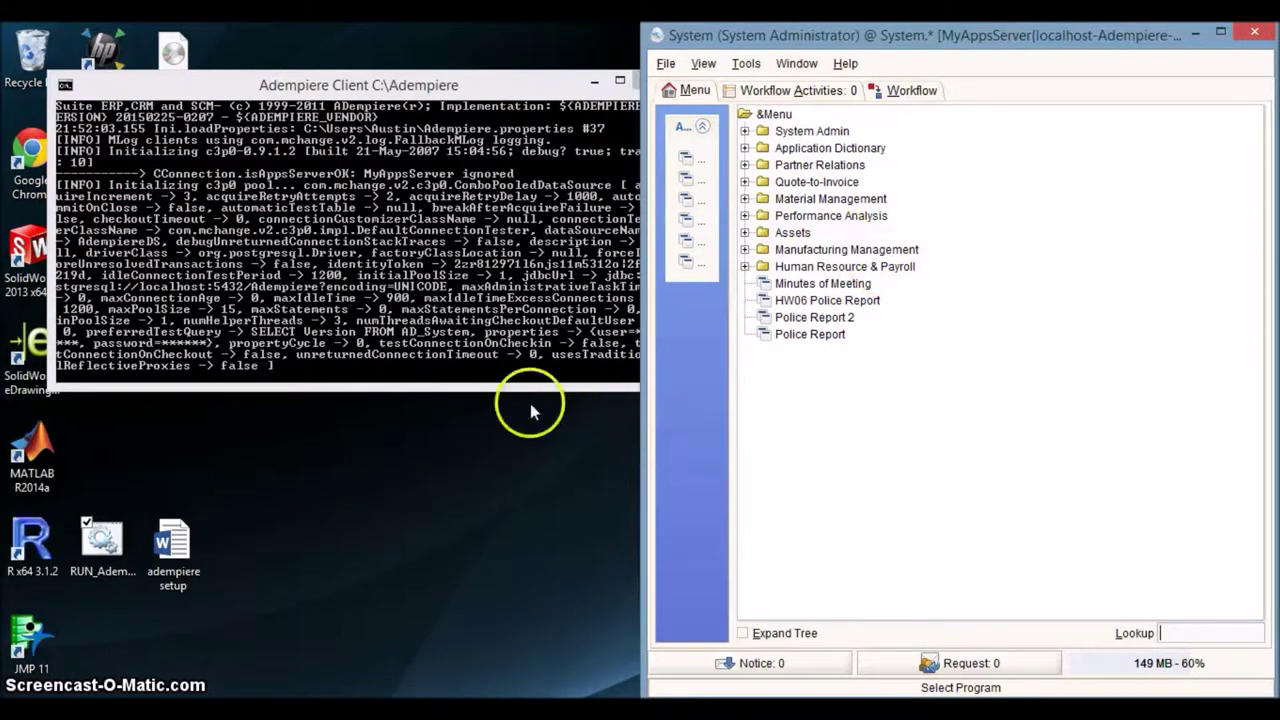
left_click(1075, 418)
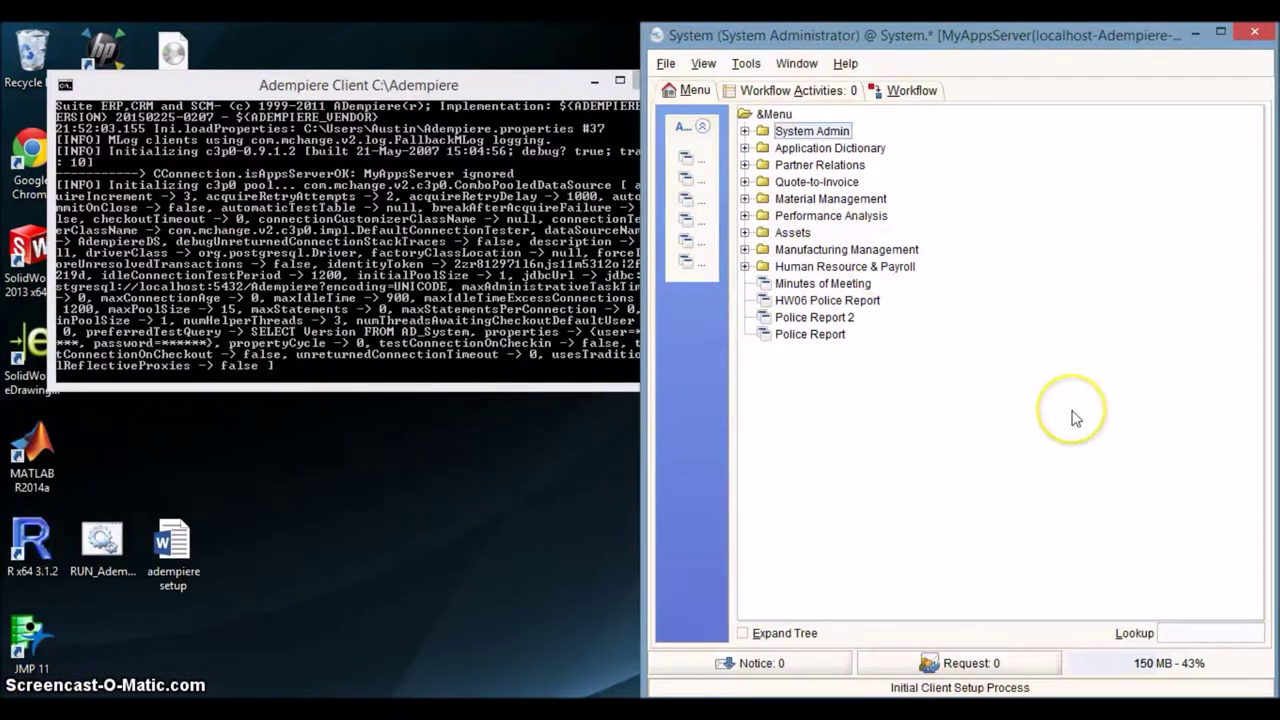
- Run Initial Client Setup for client ecosoft, organization ecosoft co., ltd., USD, US chart of accounts
left_click(744, 131)
left_click(764, 165)
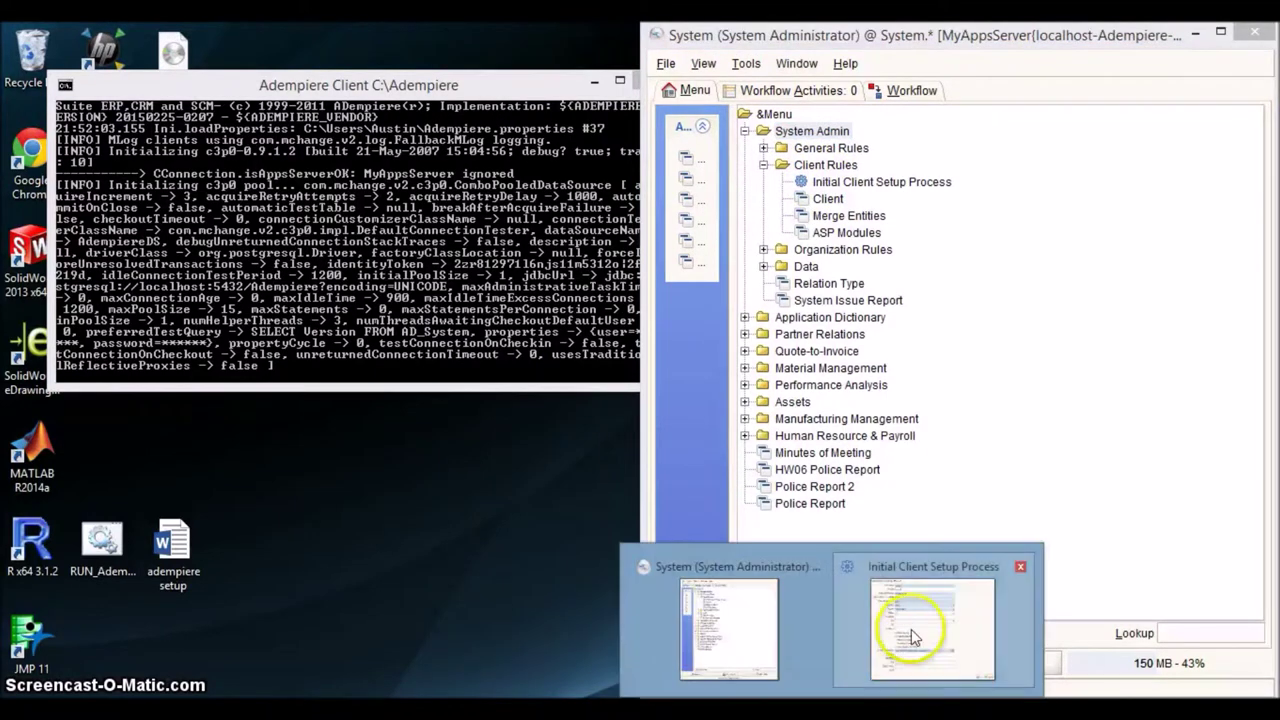
left_click(910, 628)
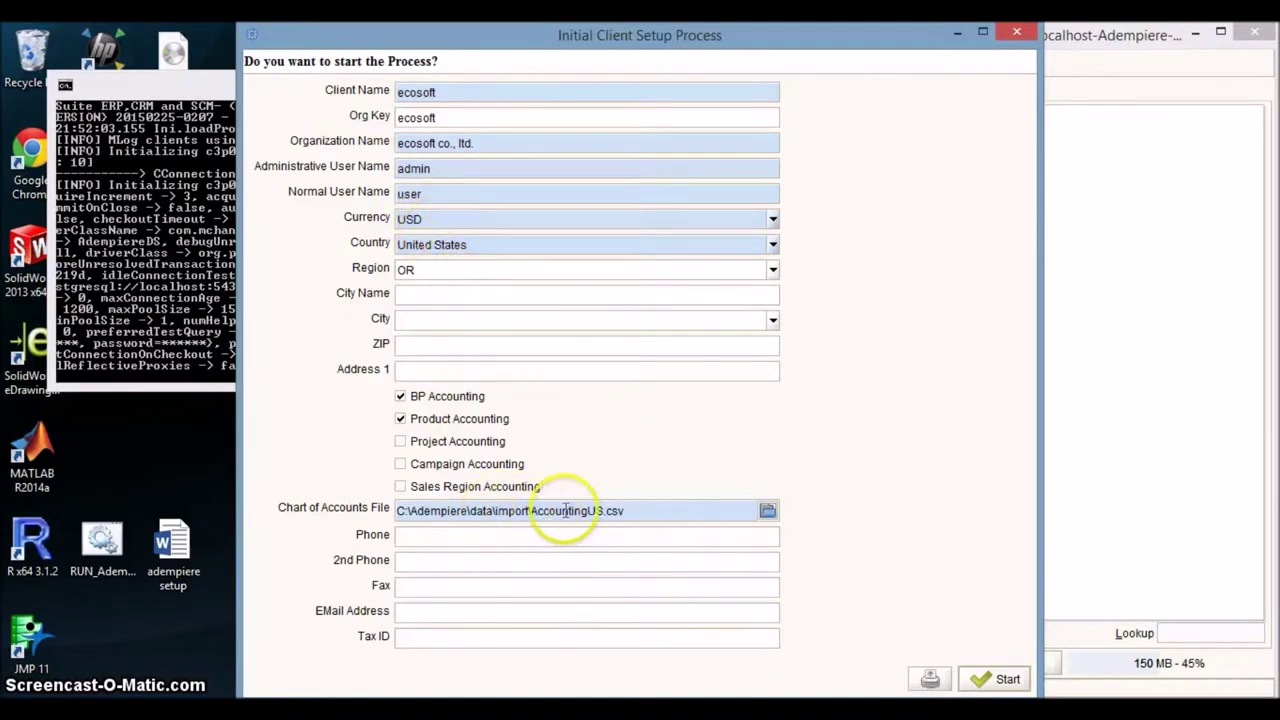
left_click(999, 682)
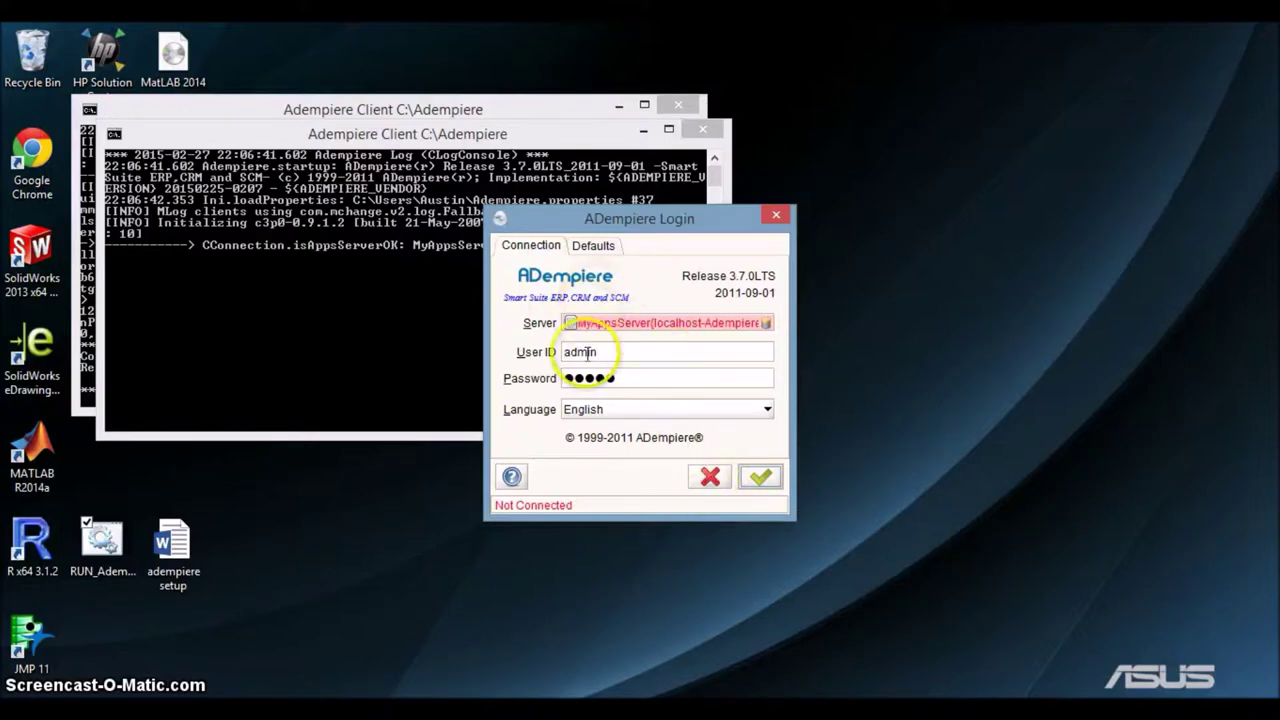
- Log in as admin under the ecosoft Admin role
left_click(764, 477)
left_click(766, 478)
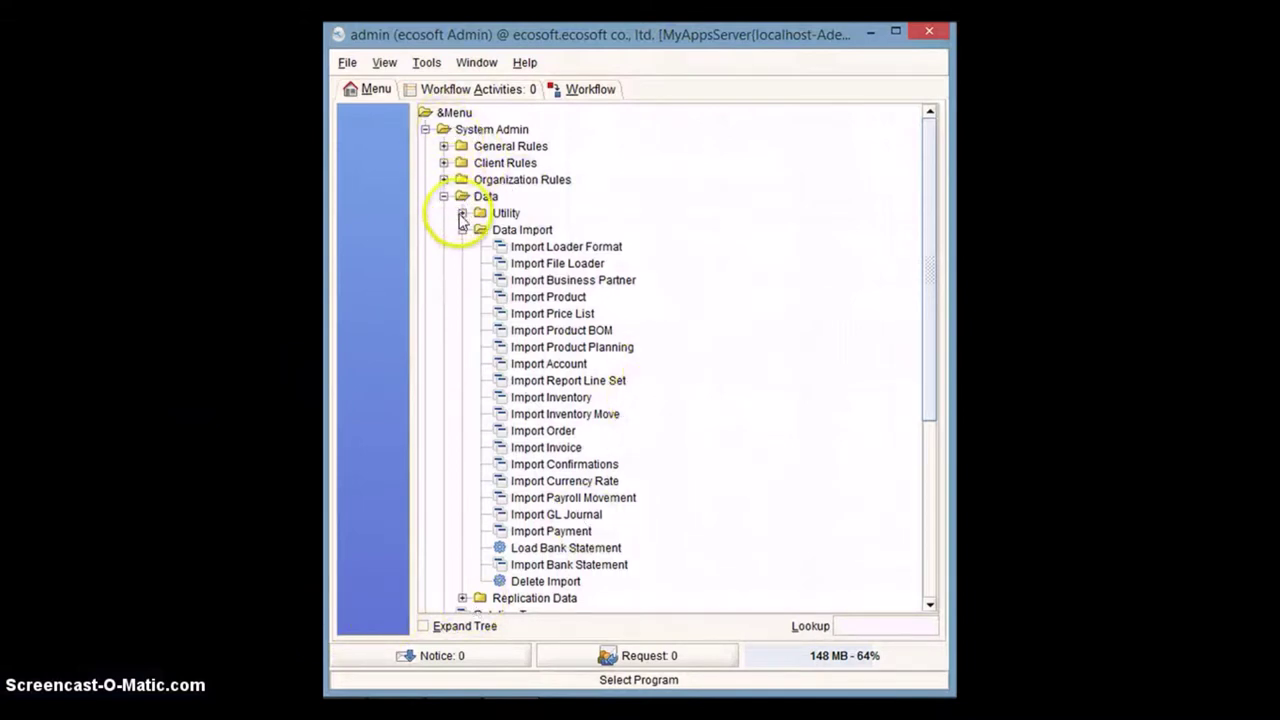
- Load AccountingUS.csv with the Accounting - Accounts format, staging 376 of 384 rows
left_click(527, 262)
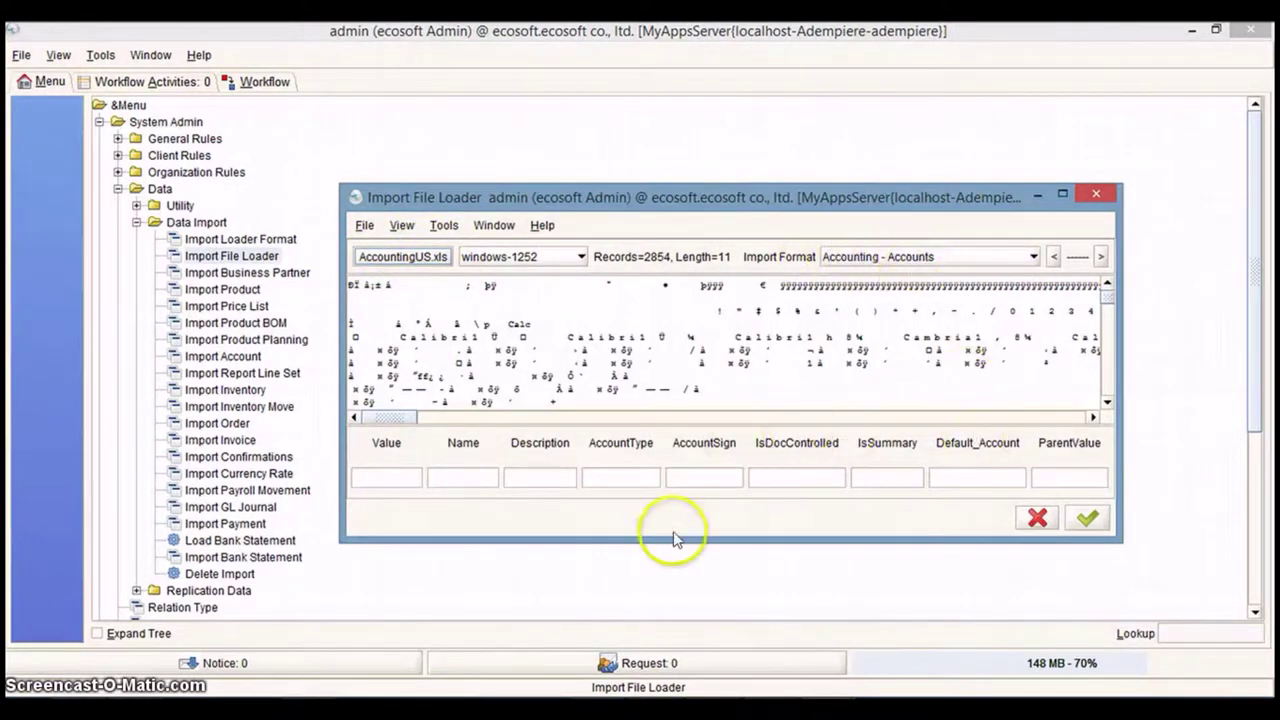
left_click(1088, 517)
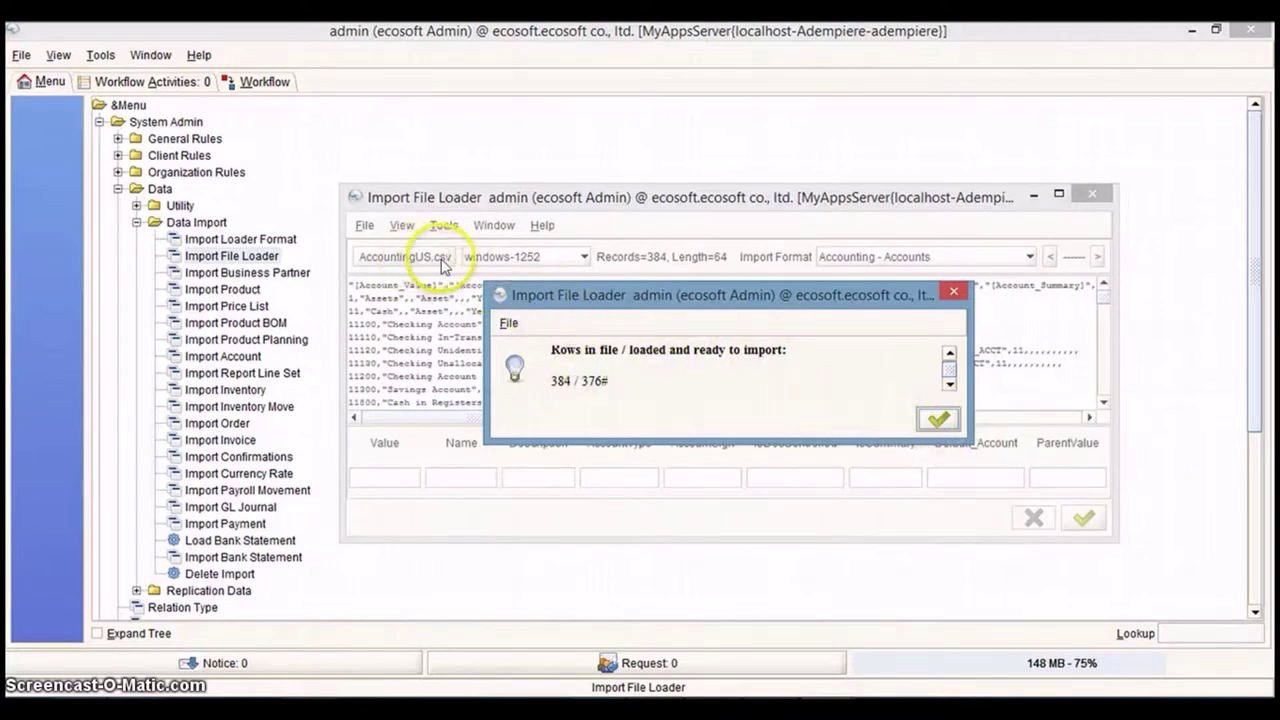
left_click(937, 421)
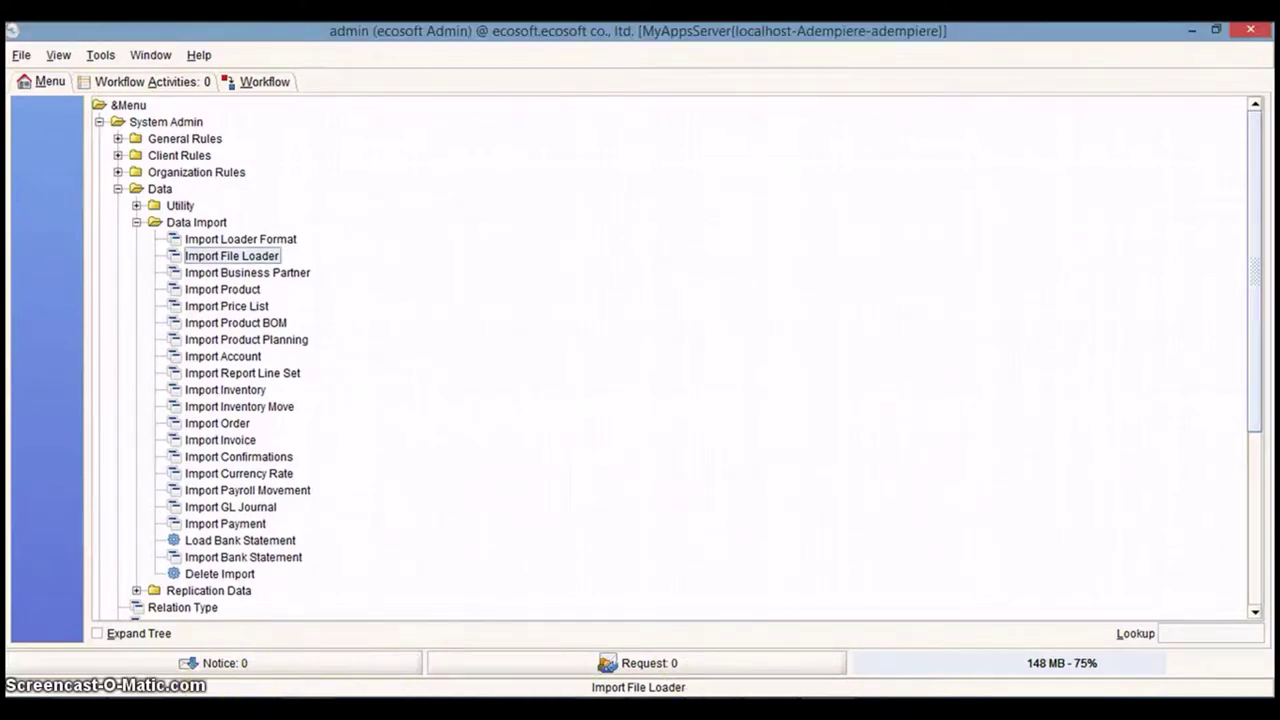
left_click(232, 358)
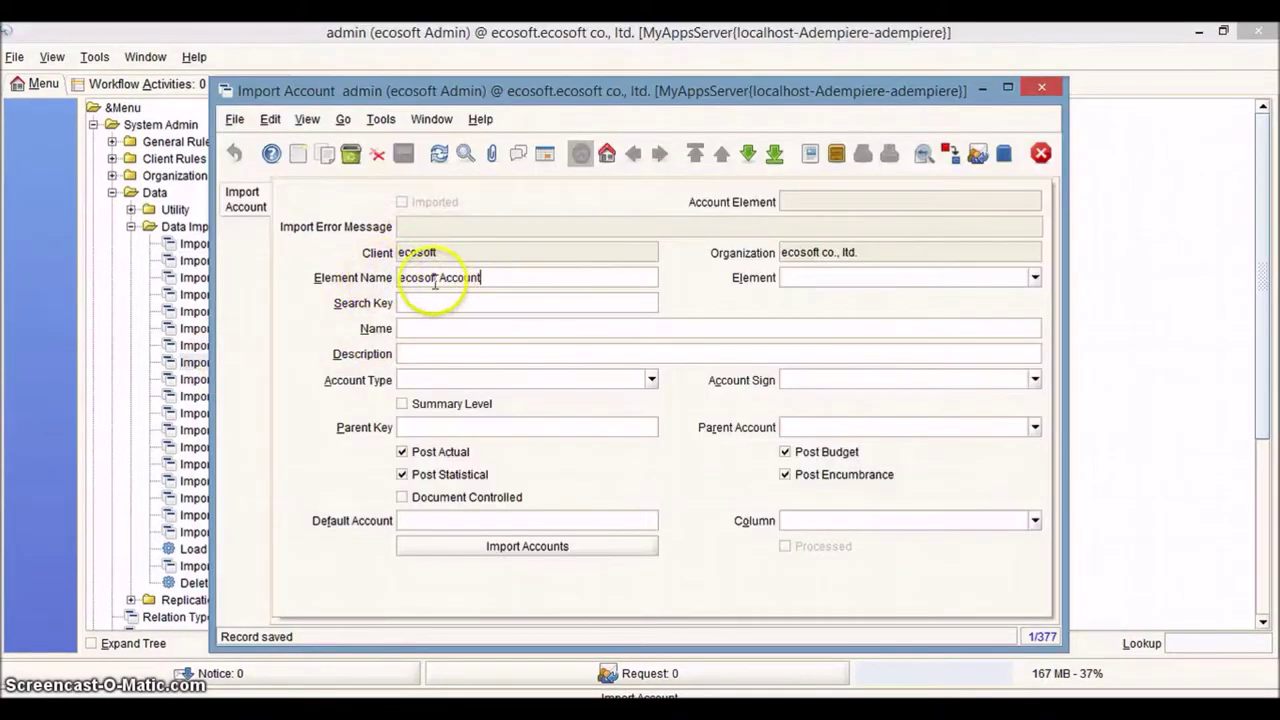
- Import the staged accounts into the ecosoft Account element, creating new combinations
left_click(591, 548)
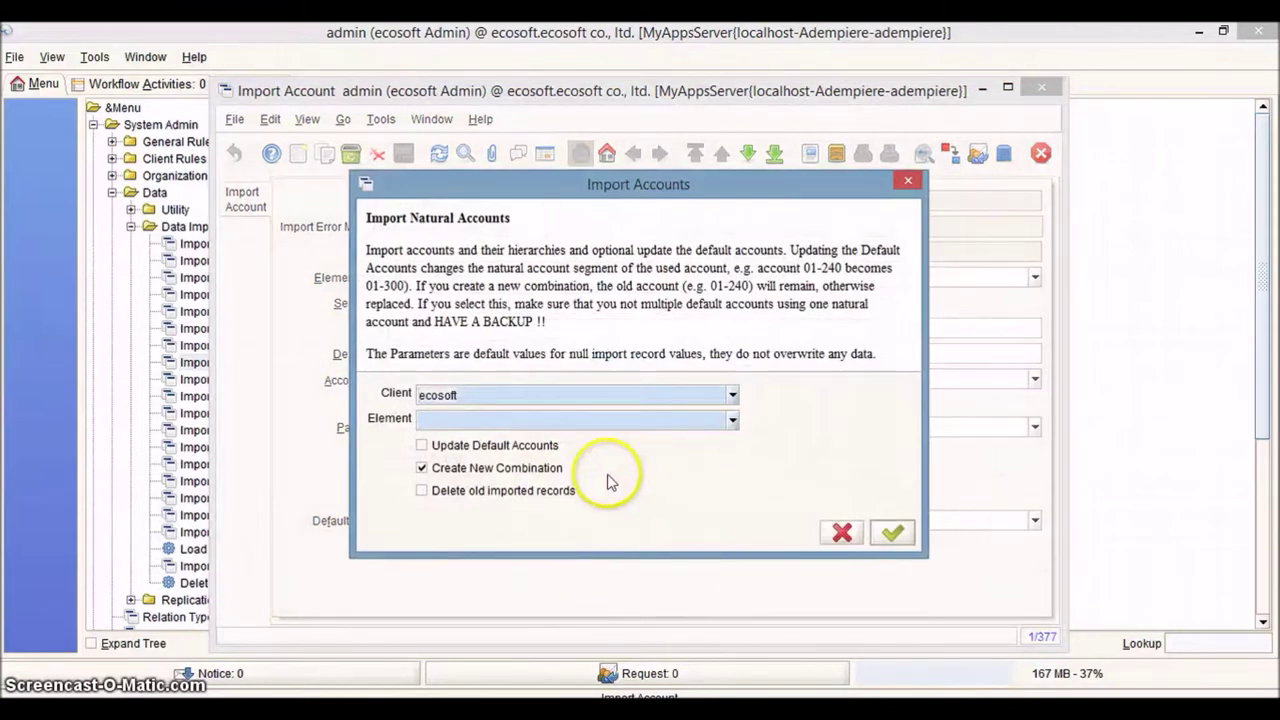
left_click(529, 423)
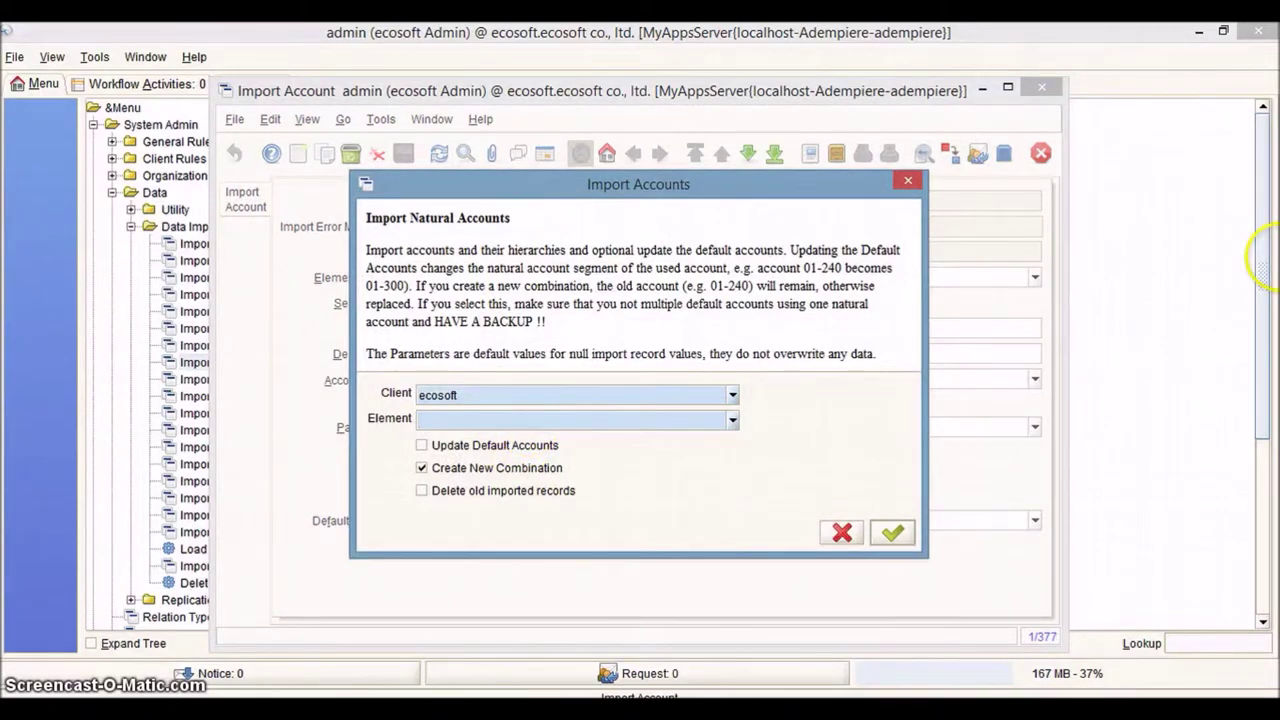
type("ecosoft Account")
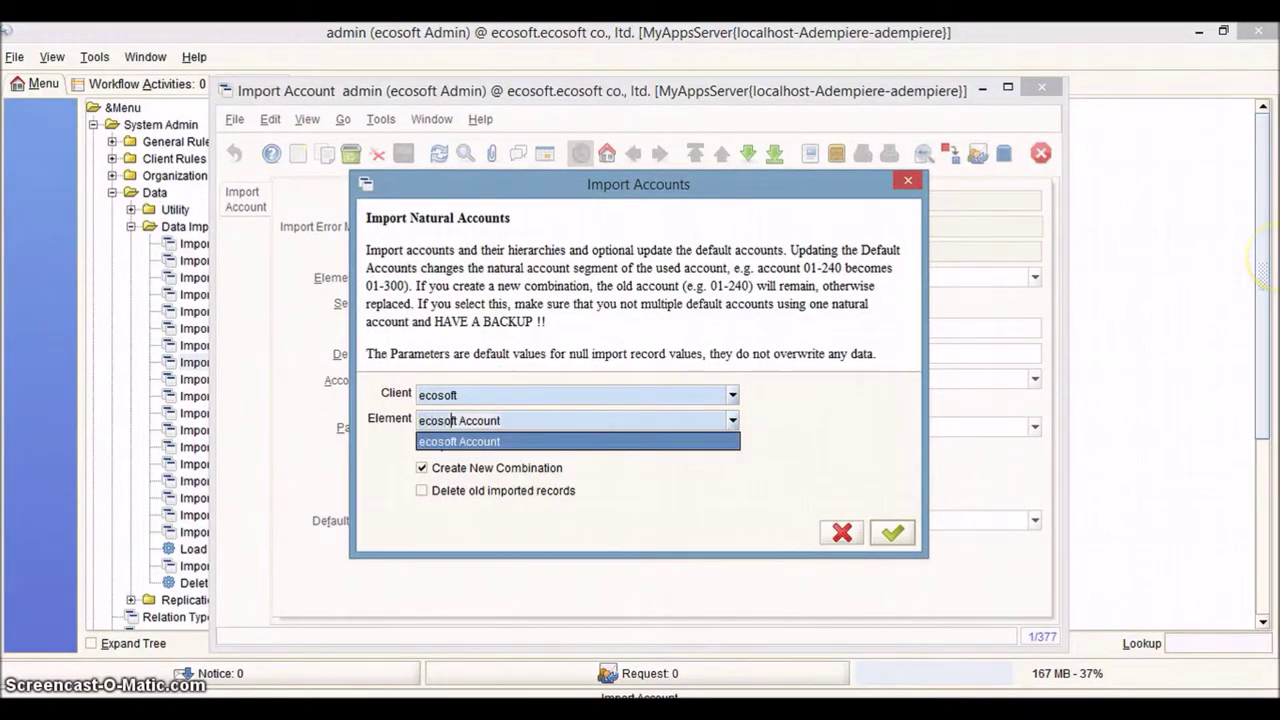
left_click(590, 441)
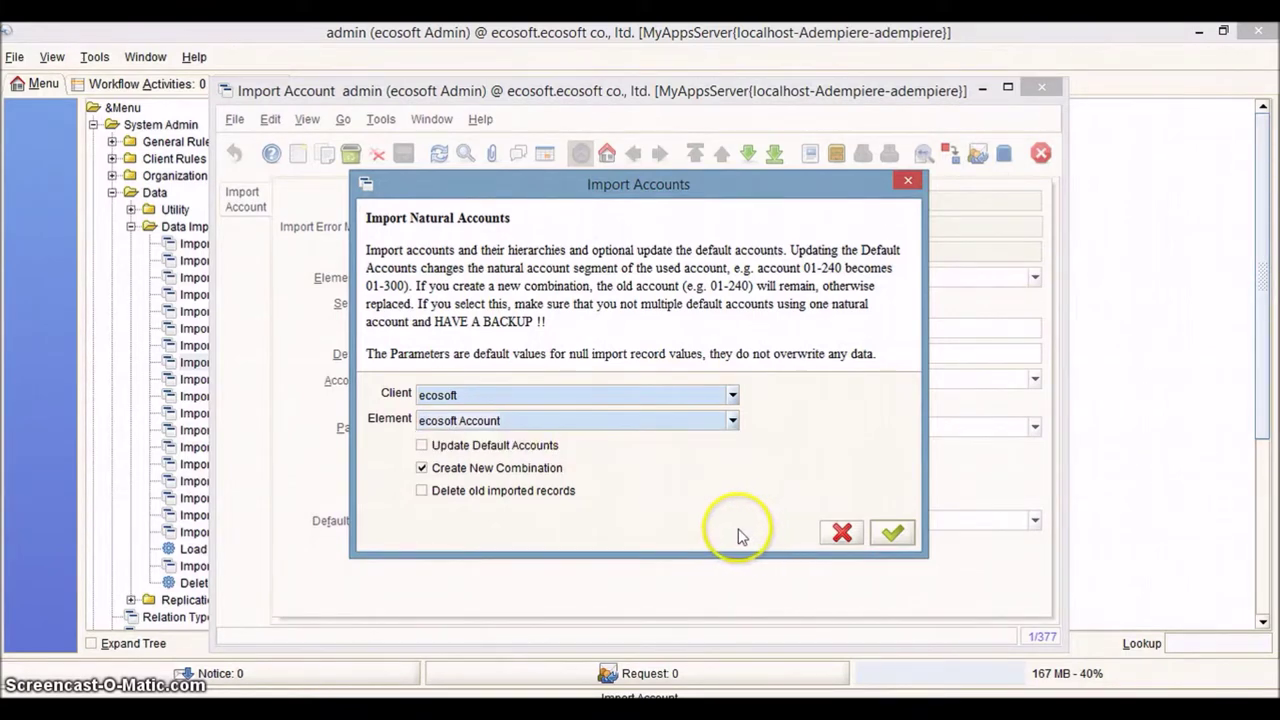
left_click(890, 535)
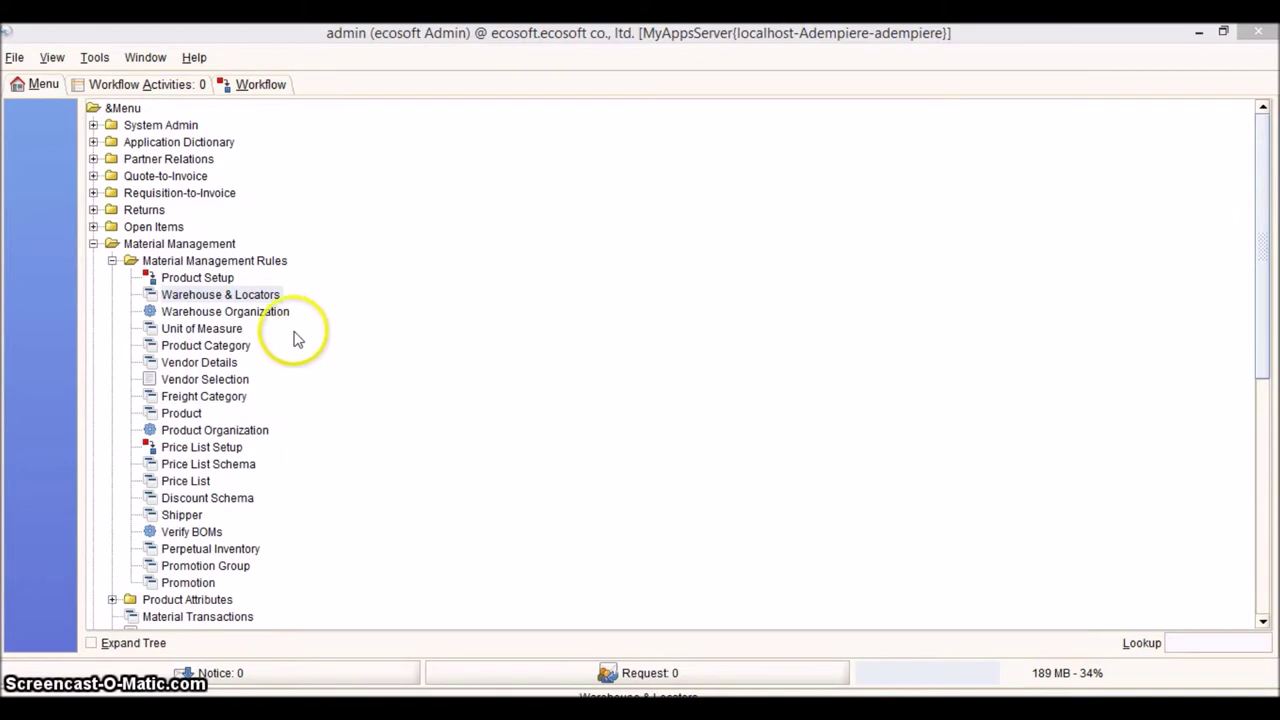
- Review the ecosoft warehouse's locators, storage and main details, then close Warehouse & Locators
left_click(228, 302)
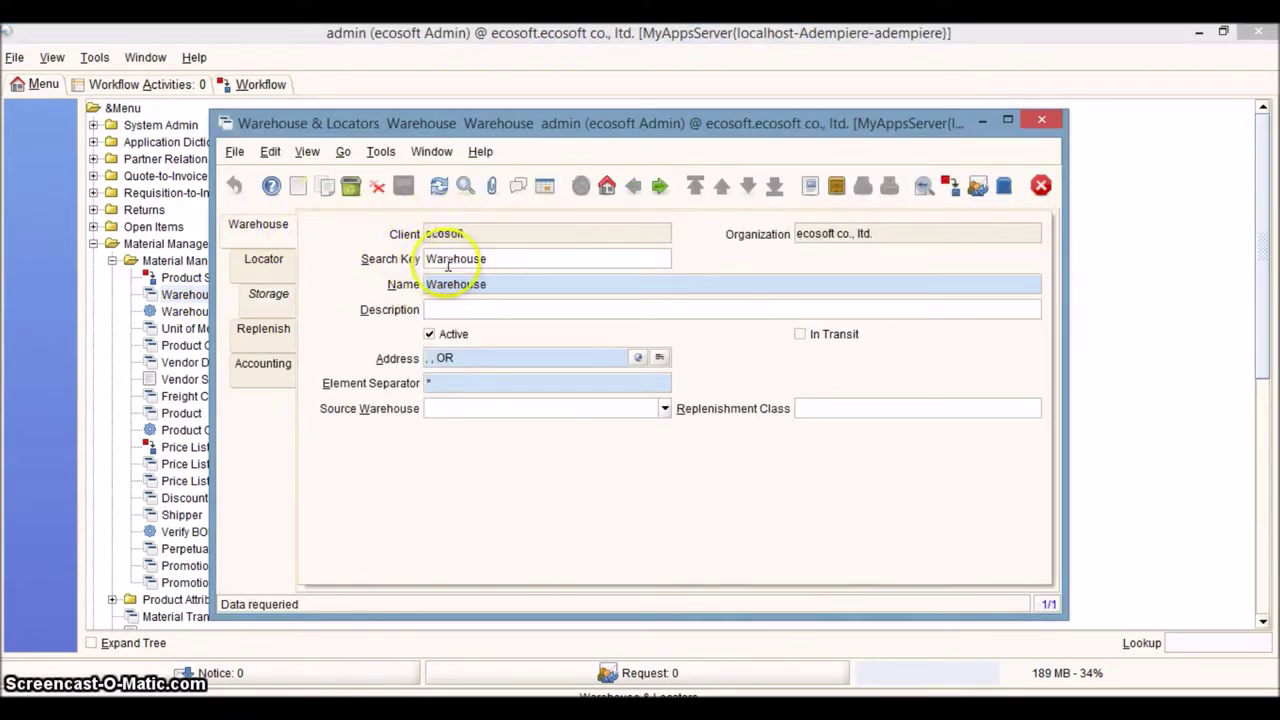
left_click(266, 268)
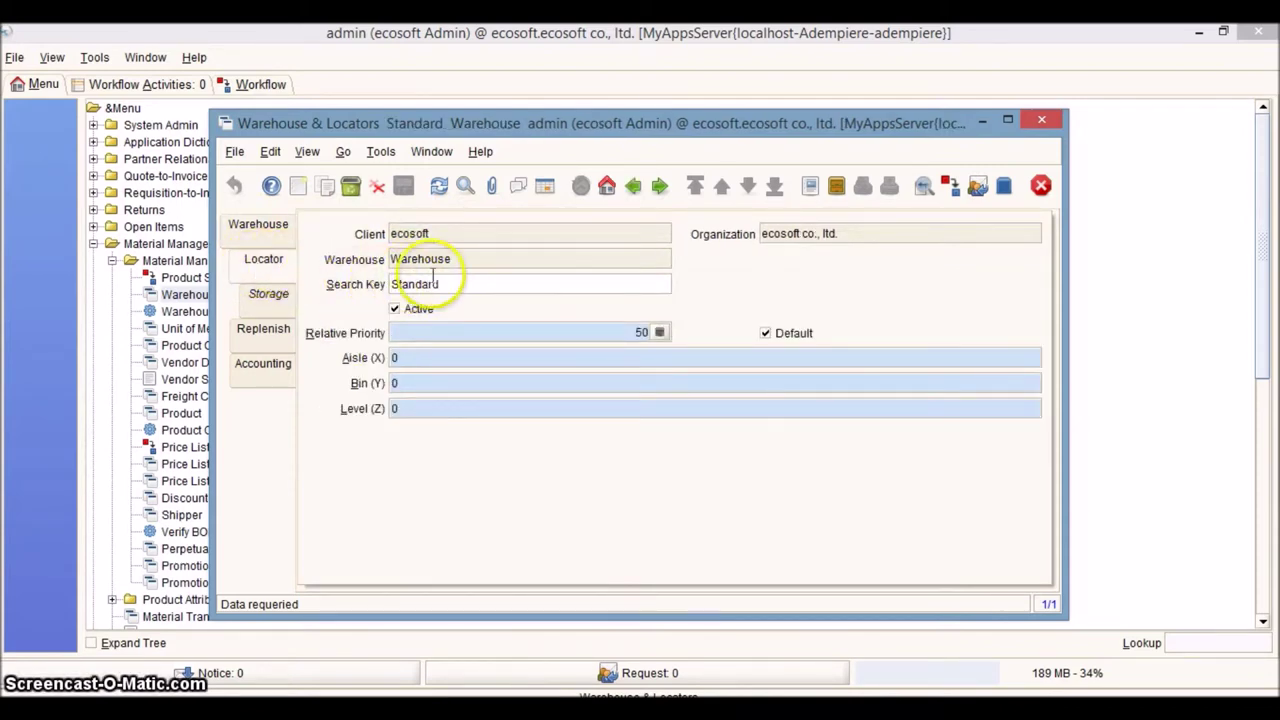
left_click(268, 306)
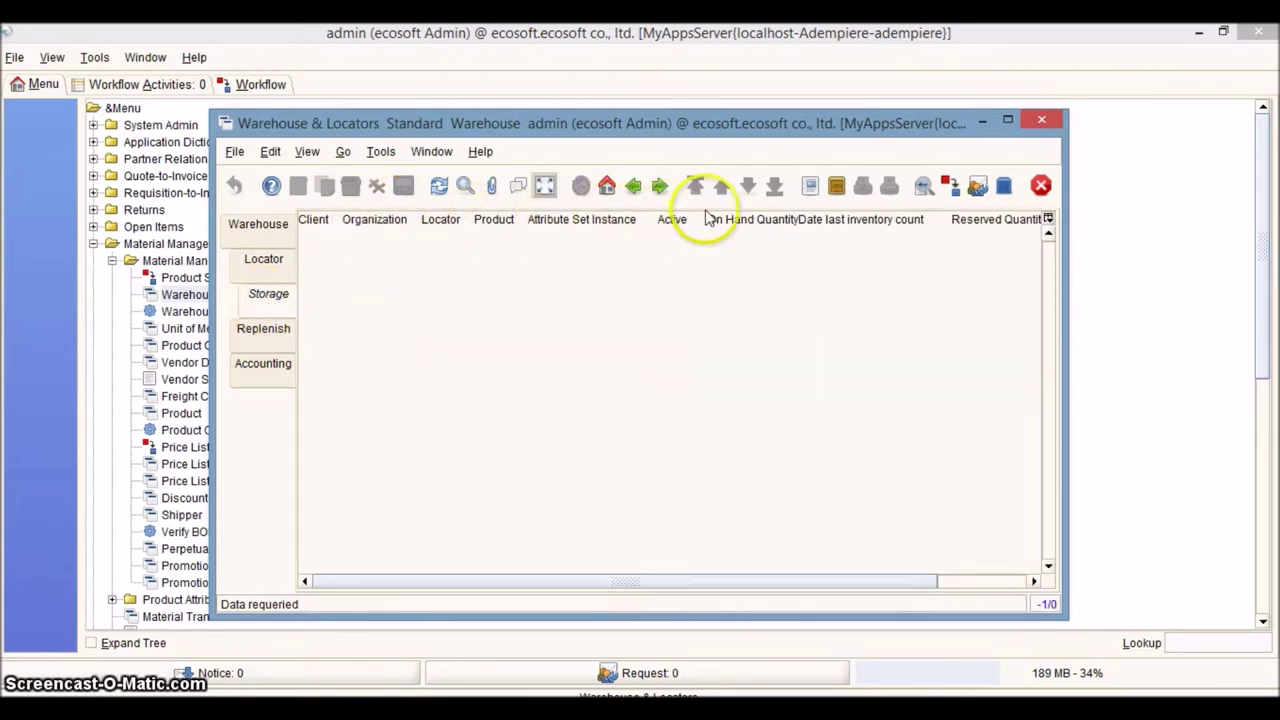
left_click(280, 228)
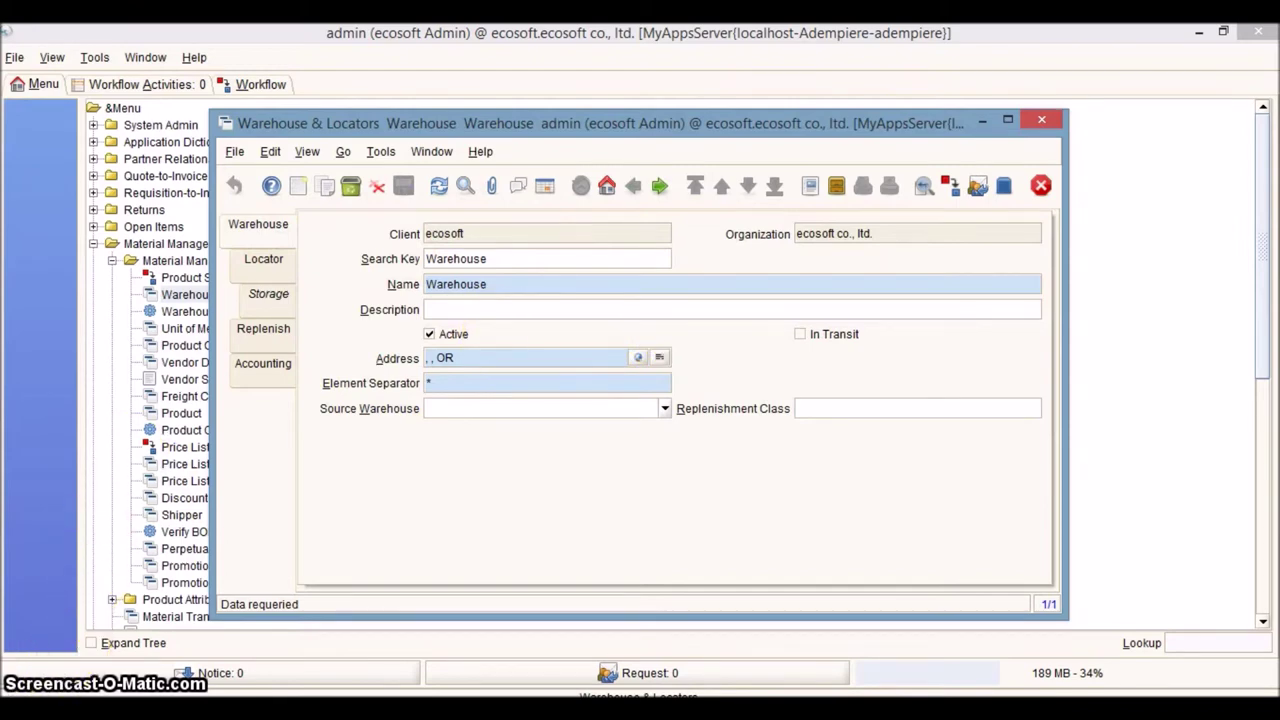
left_click(1045, 187)
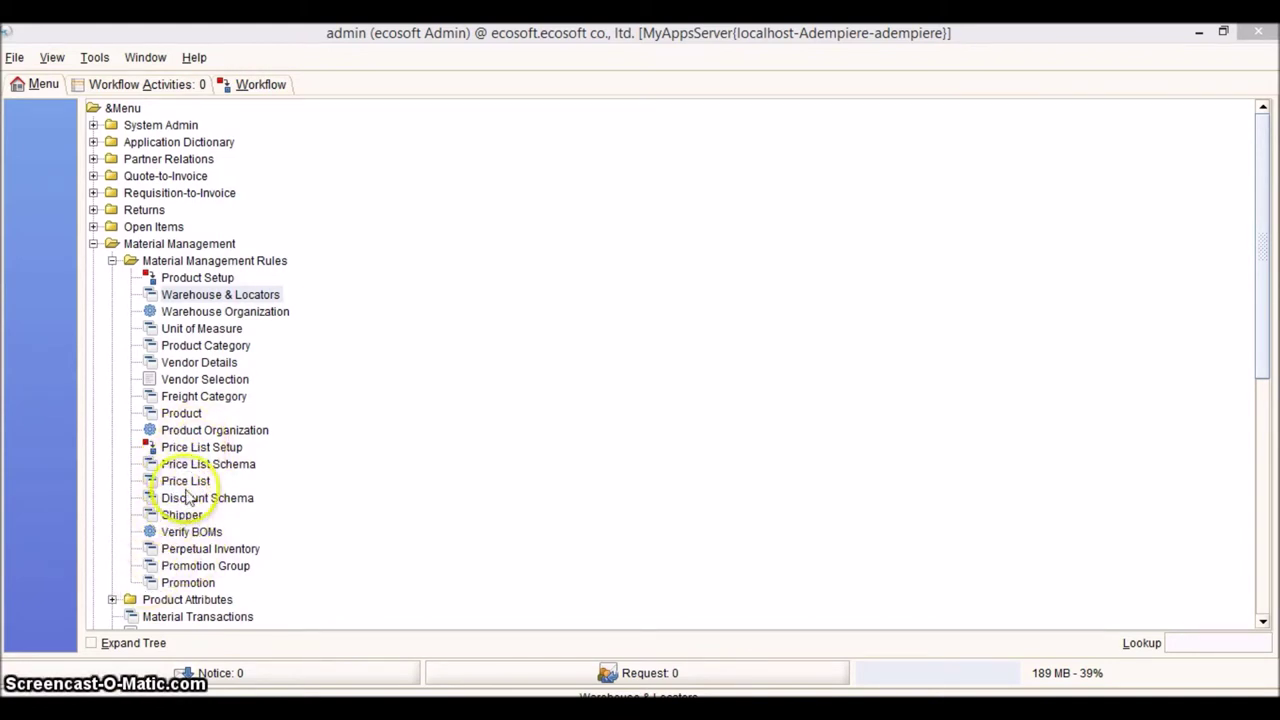
- Rename the Standard product to Scooters and save it
scroll(380, 478, "down", 2)
scroll(375, 470, "down", 2)
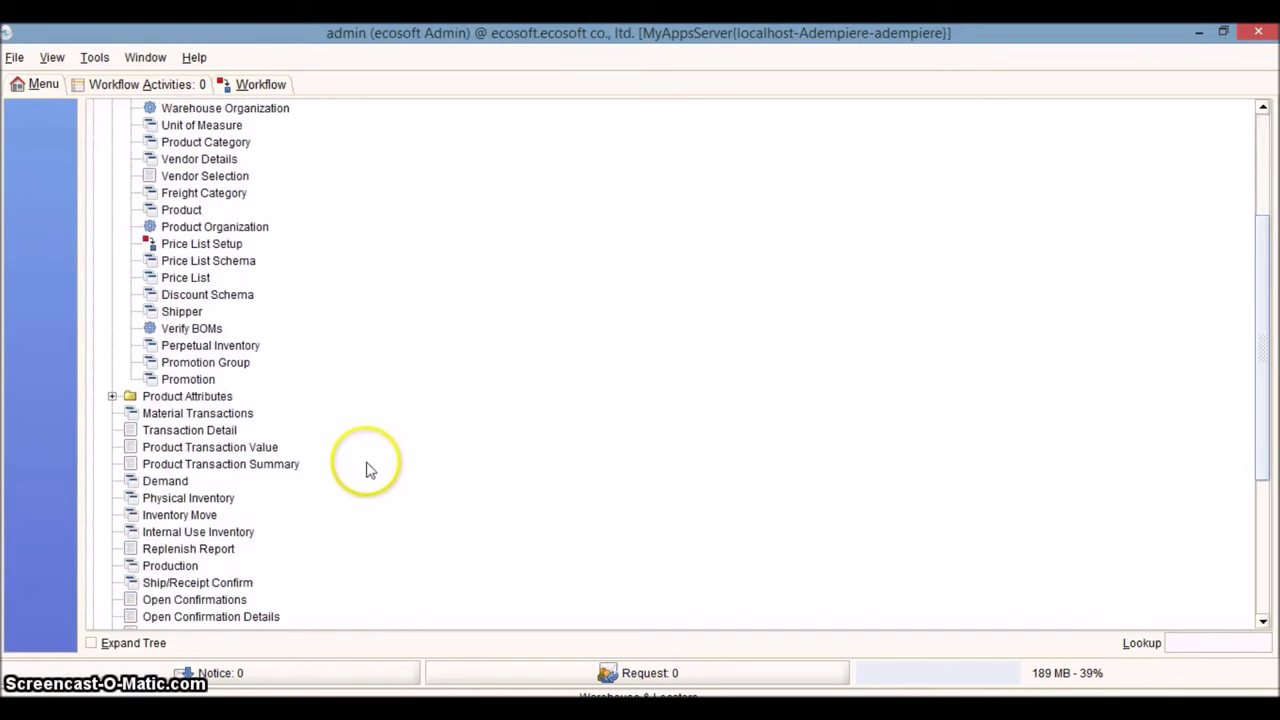
scroll(335, 470, "down", 1)
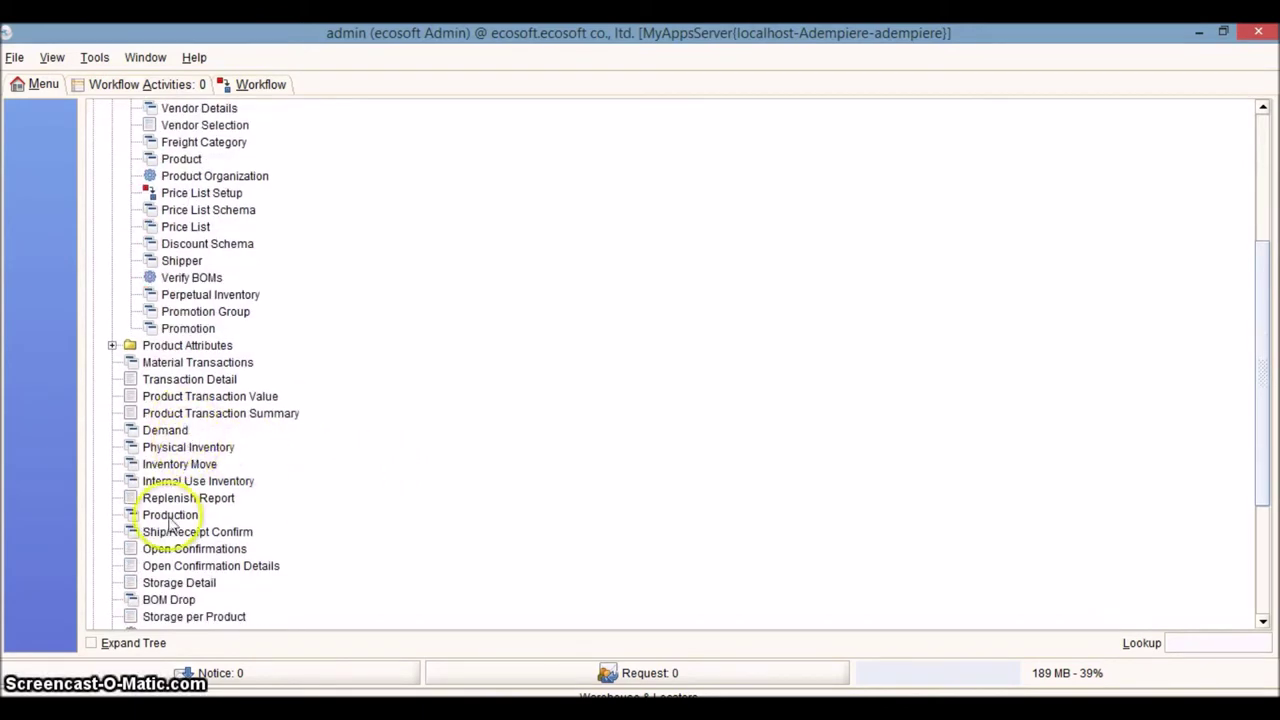
scroll(182, 413, "up", 5)
left_click(182, 413)
type("Scooters")
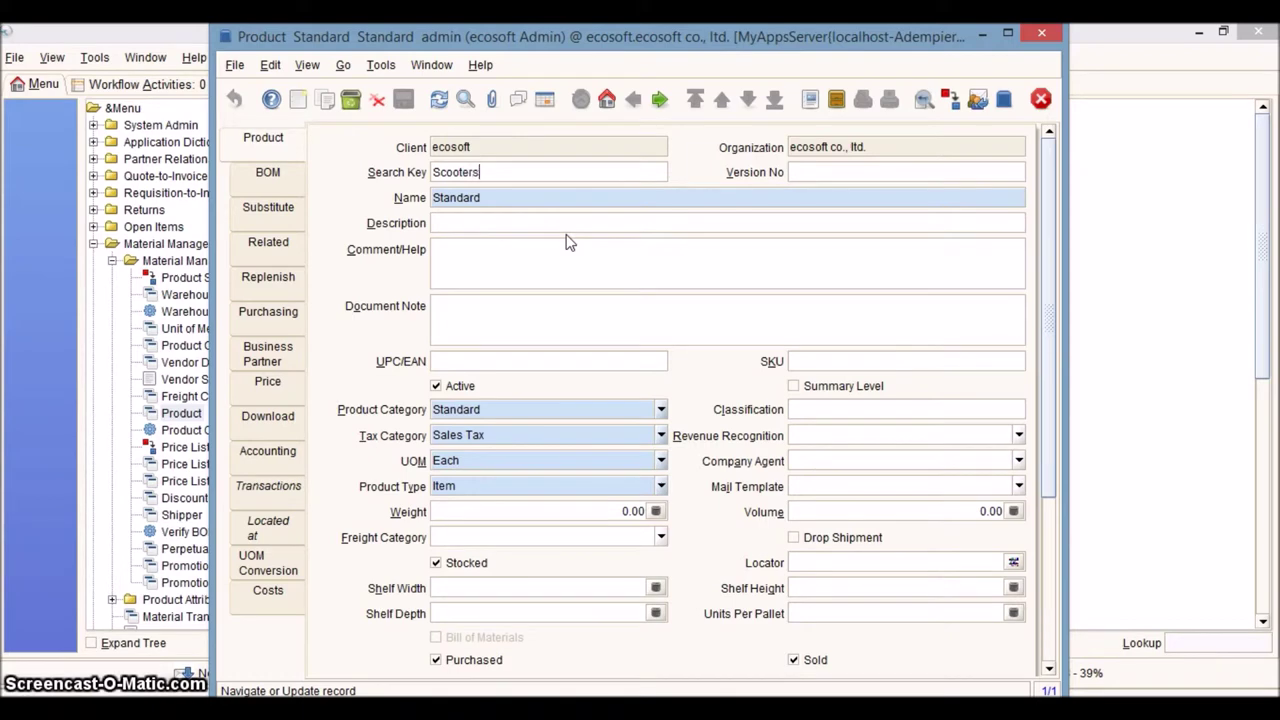
double_click(549, 200)
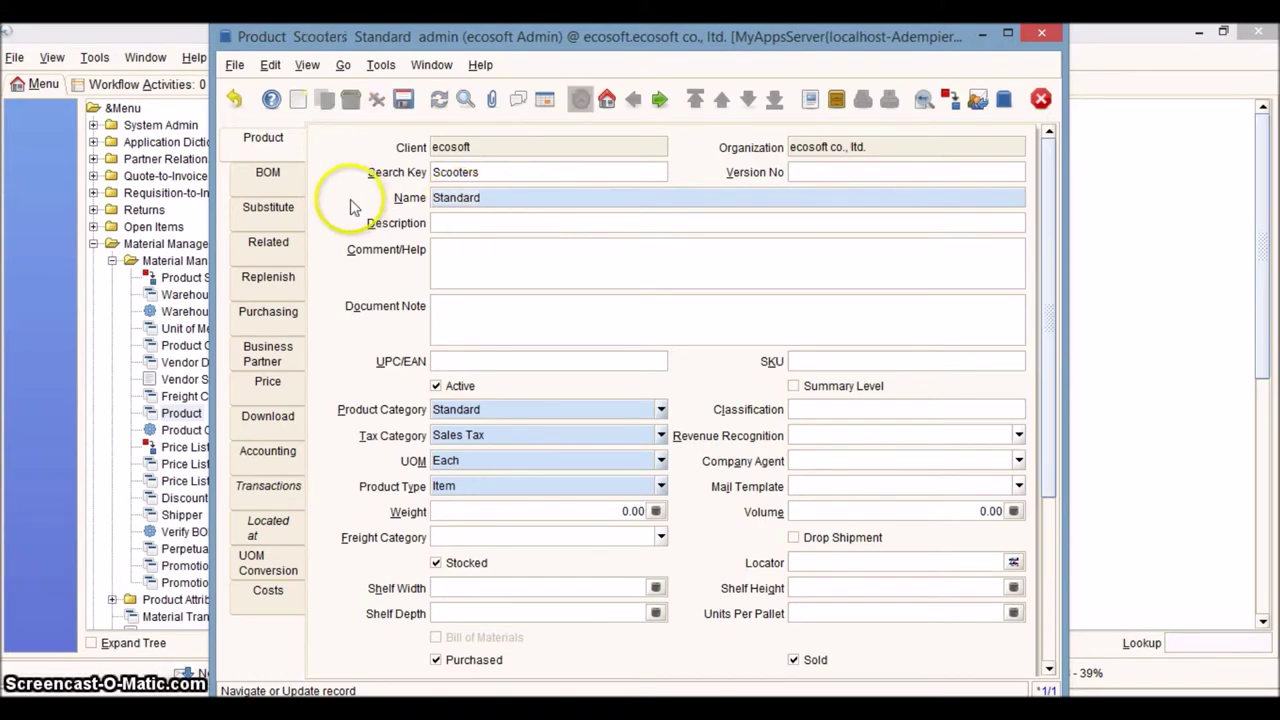
type("Scooters")
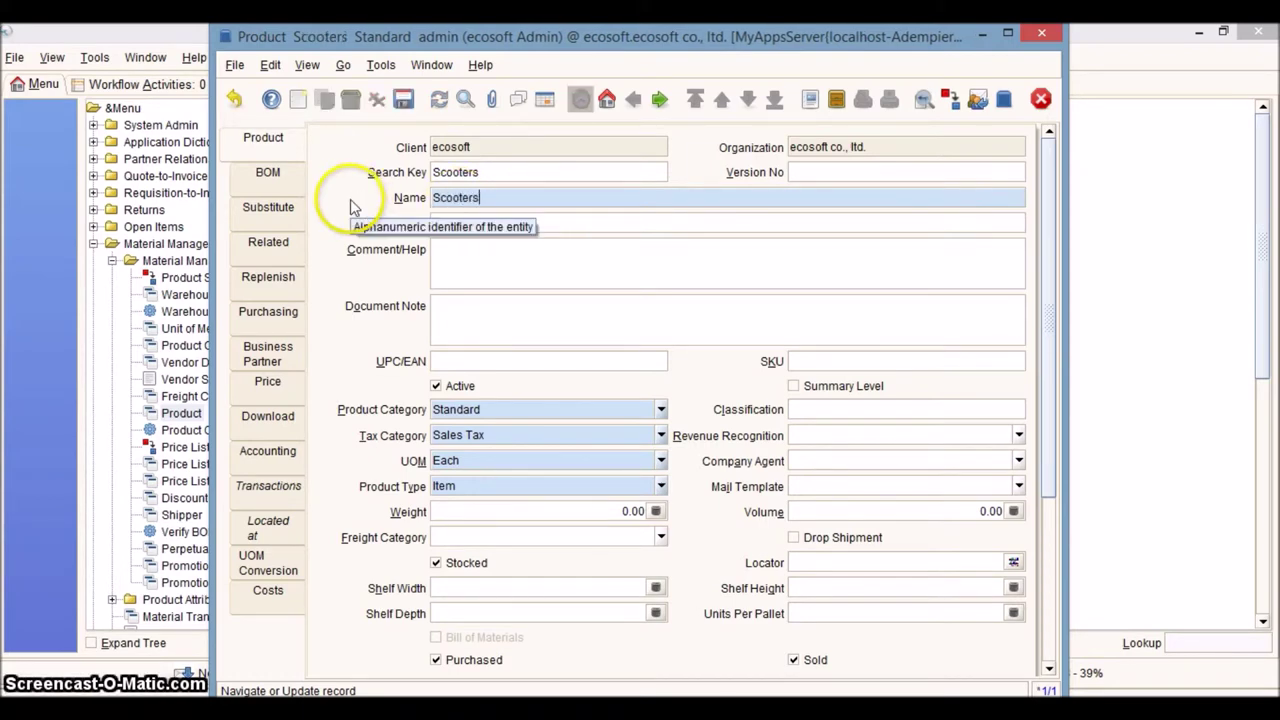
left_click(403, 98)
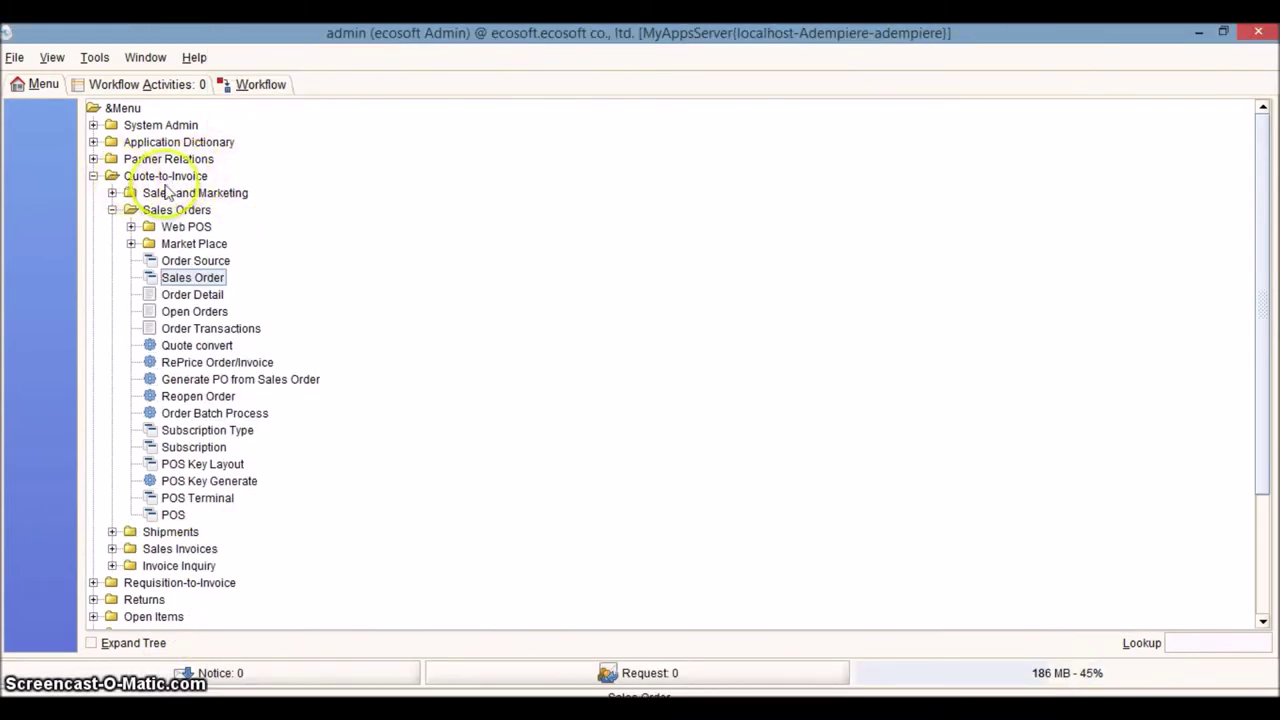
- Check sales order 80012's single Scooters line totaling 55.00 USD, then close the order
left_click(174, 280)
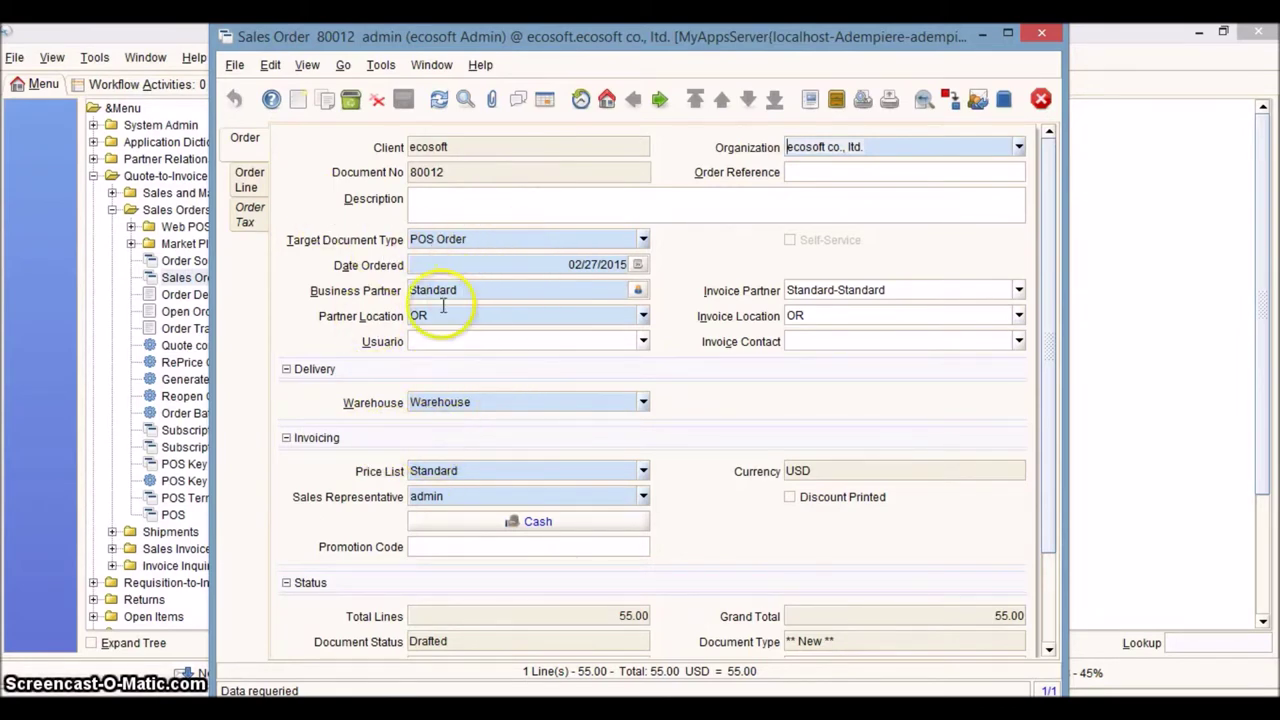
left_click(250, 179)
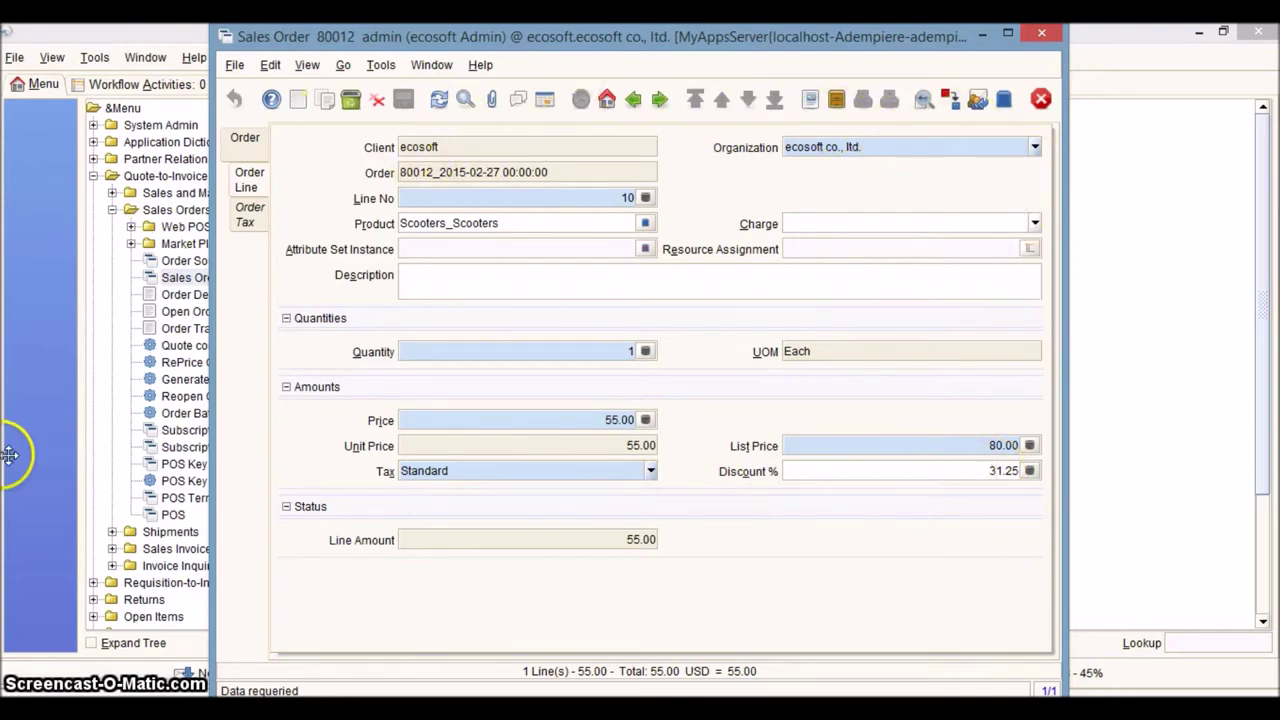
left_click(1041, 99)
left_click(192, 294)
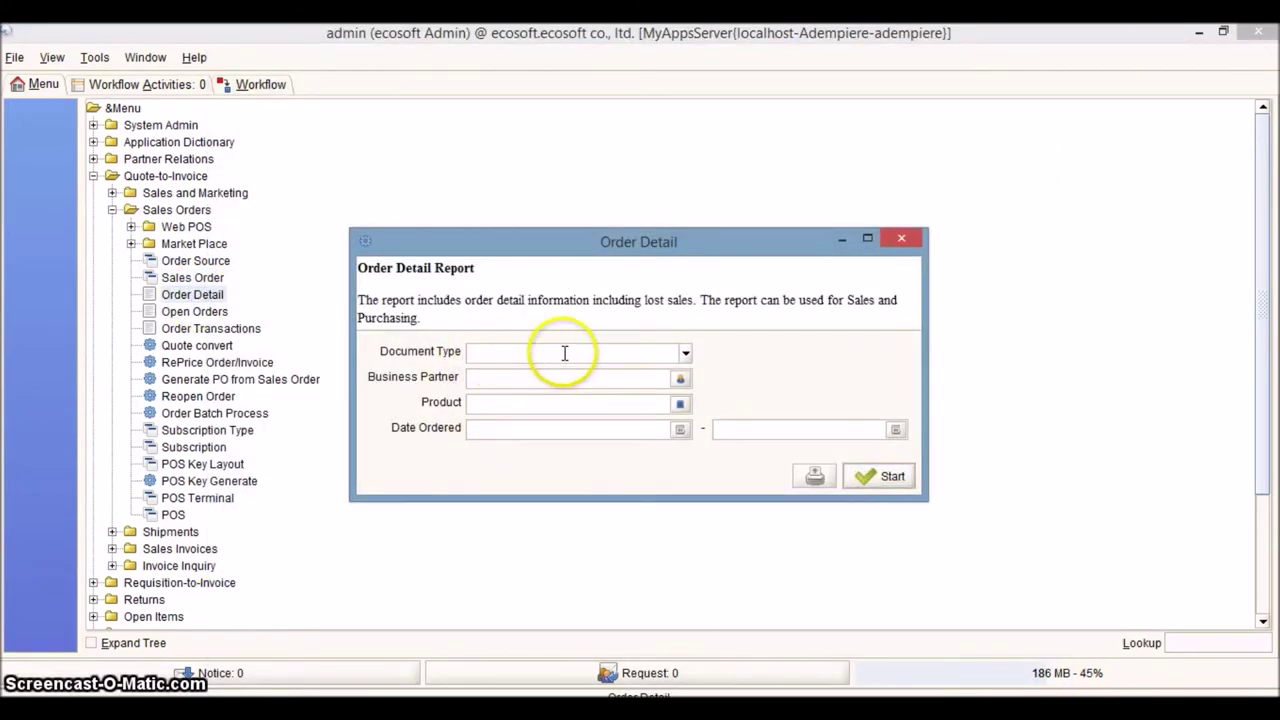
- Run the Order Detail report filtered to POS Order documents
left_click(685, 352)
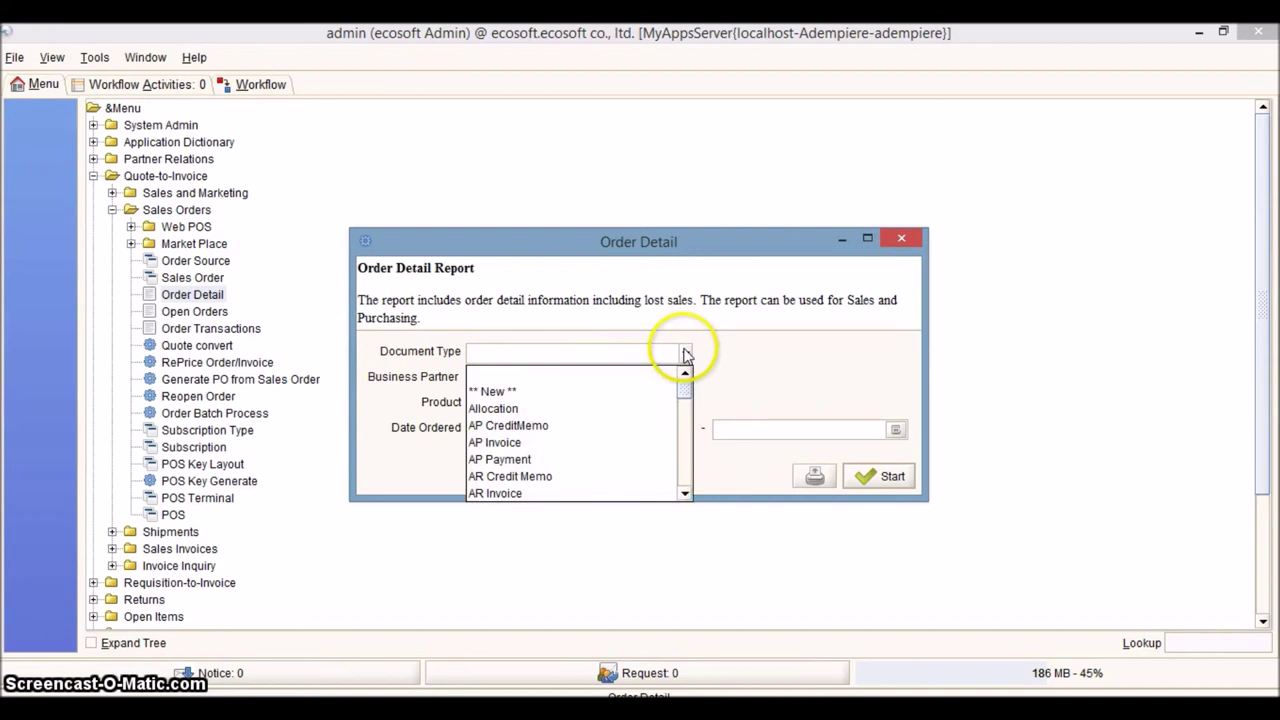
scroll(600, 445, "down", 3)
scroll(591, 450, "down", 3)
scroll(591, 450, "down", 3)
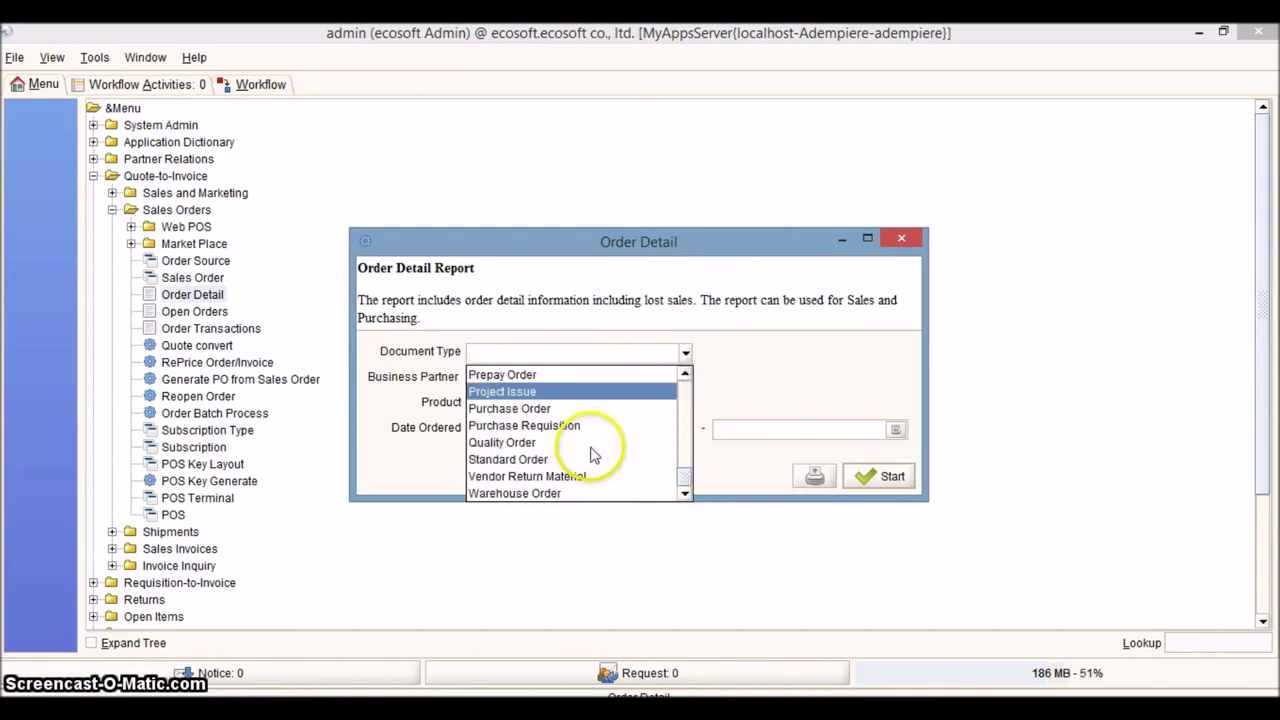
scroll(557, 430, "up", 1)
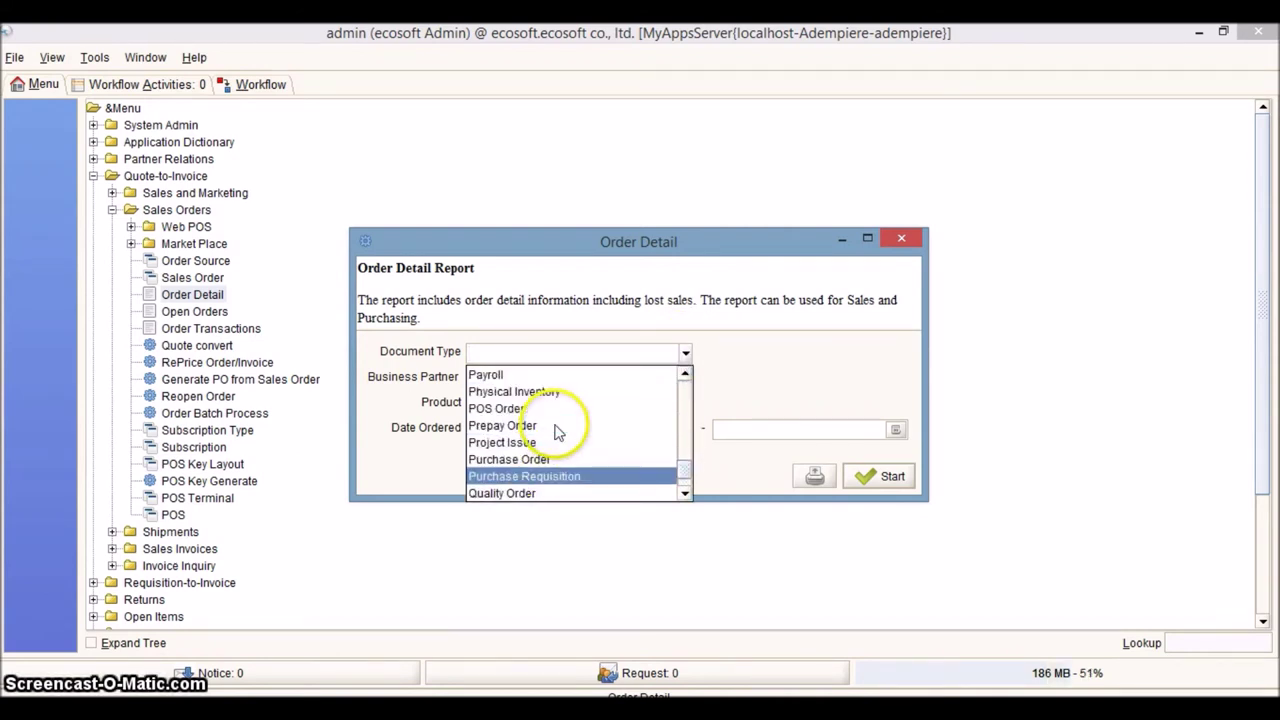
left_click(525, 408)
left_click(858, 472)
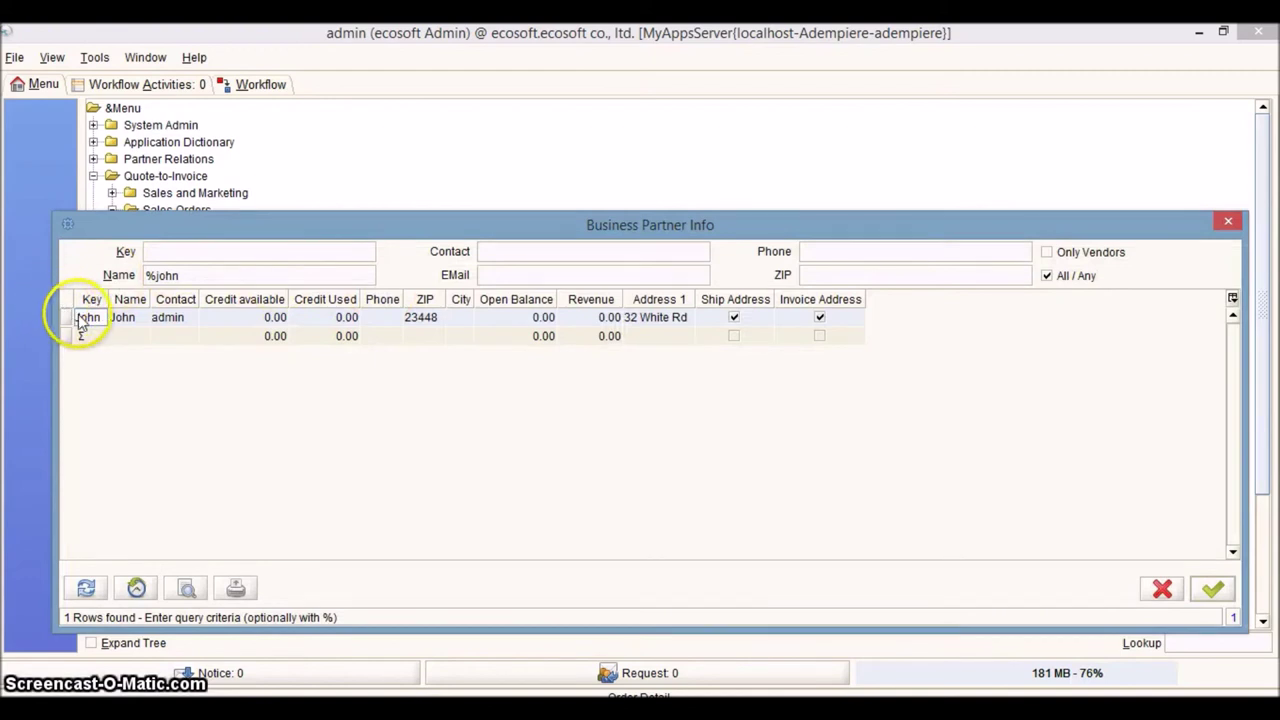
- Rerun by the found business partner (empty), then for product Scooters_Scooters
left_click(1213, 598)
left_click(872, 478)
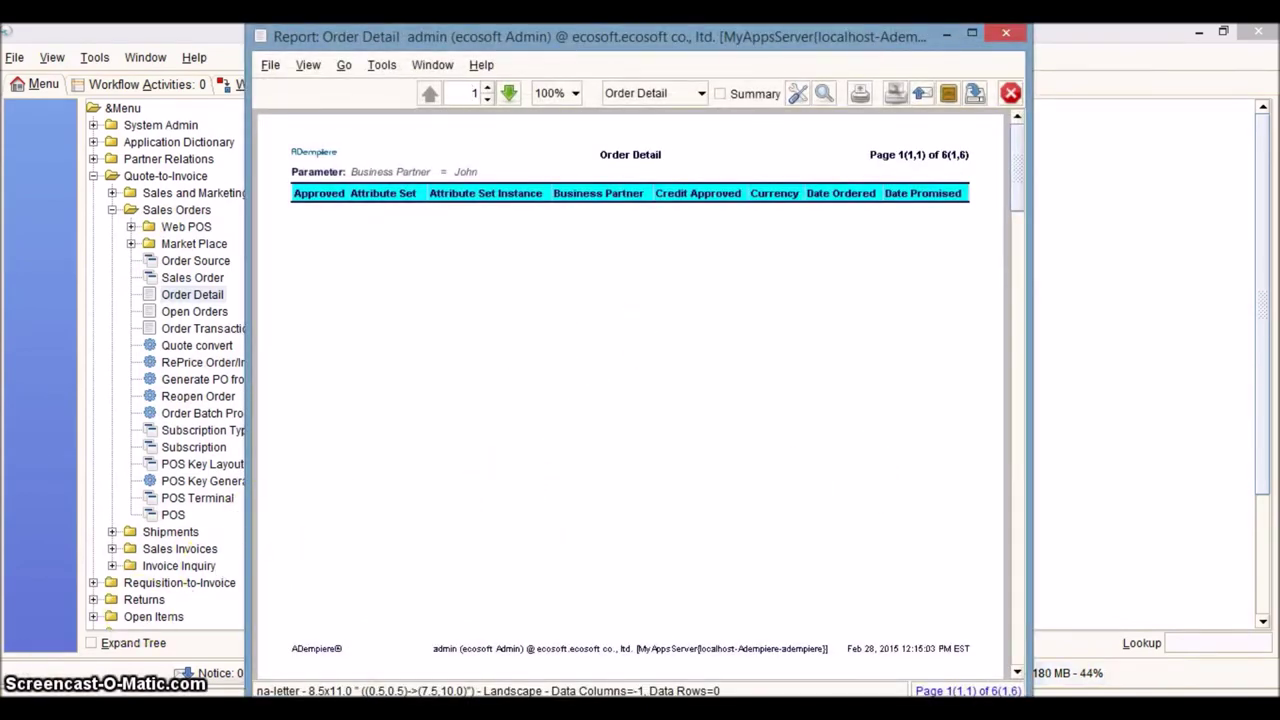
key("alt+F4")
left_click(215, 290)
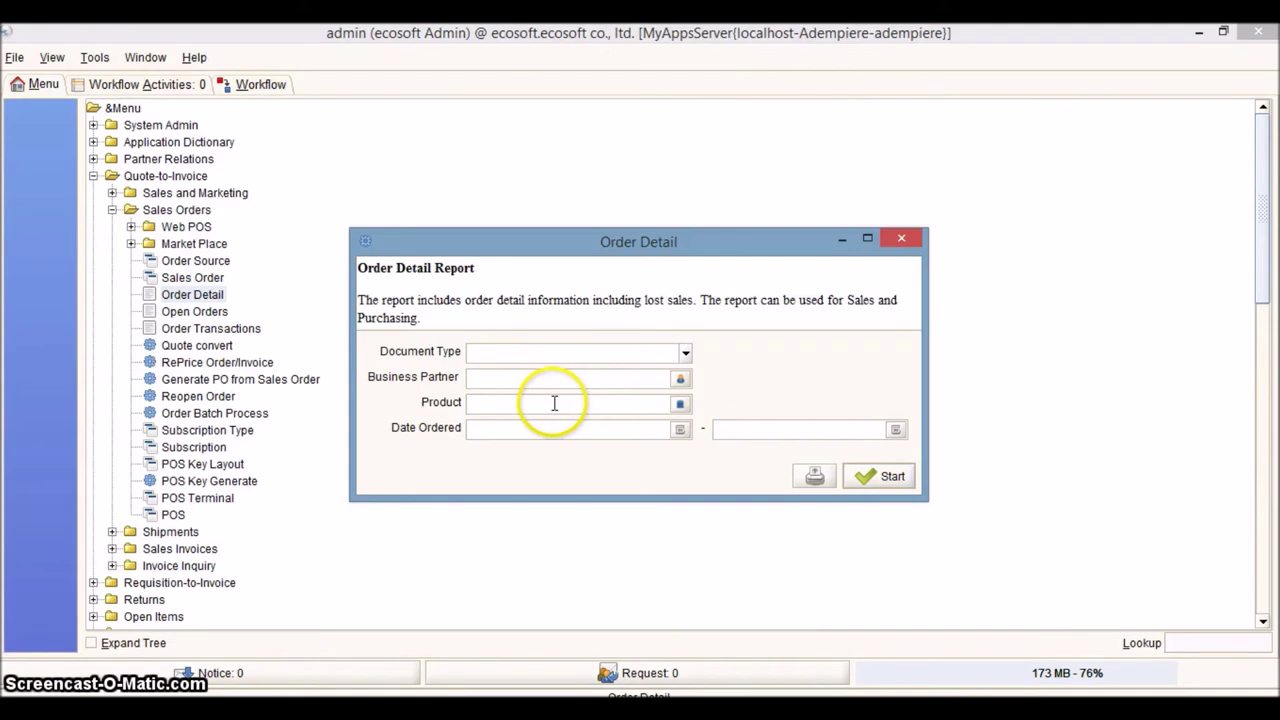
left_click(880, 476)
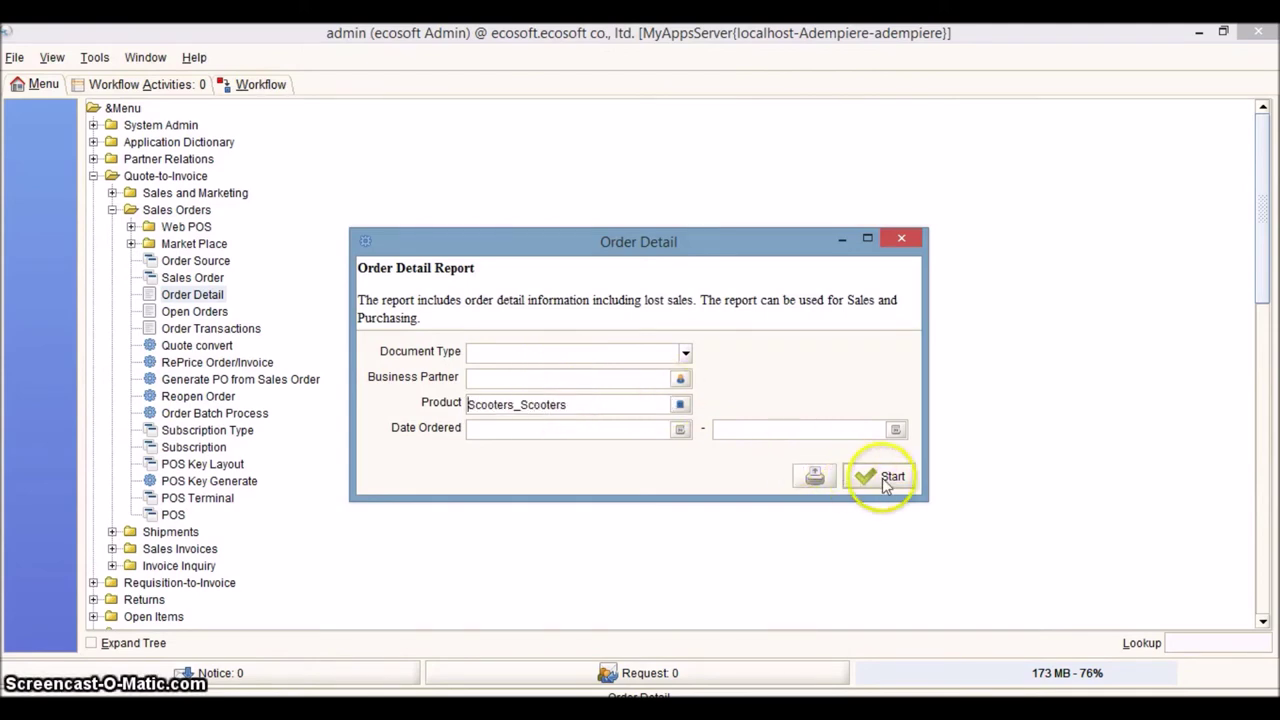